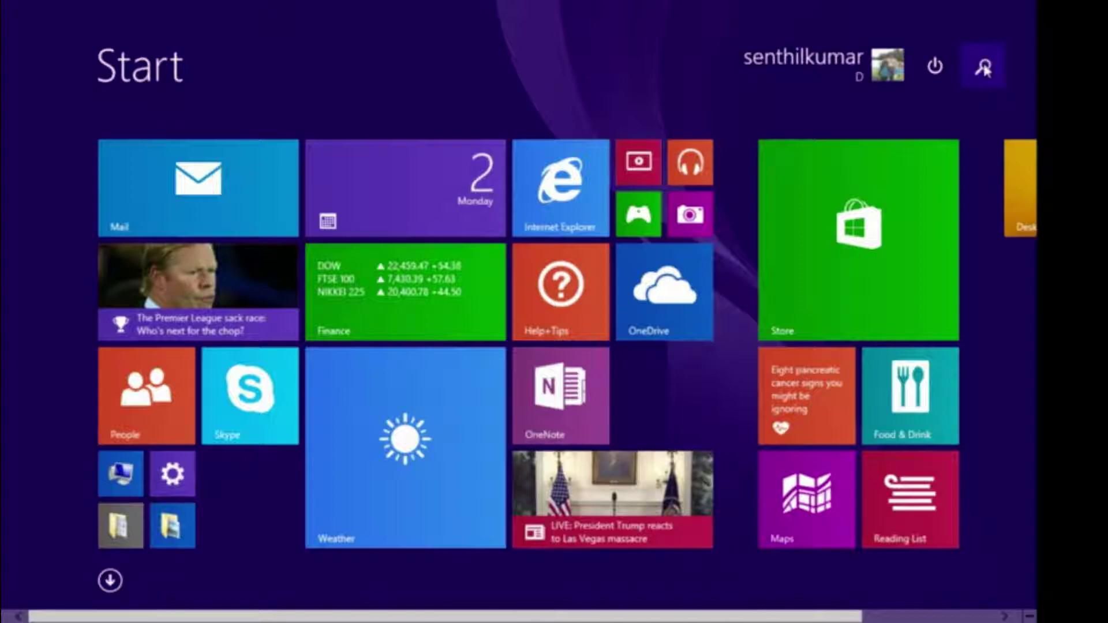
Search the Windows 8 Start screen for 'excel' to find Excel 2010.
text(e)
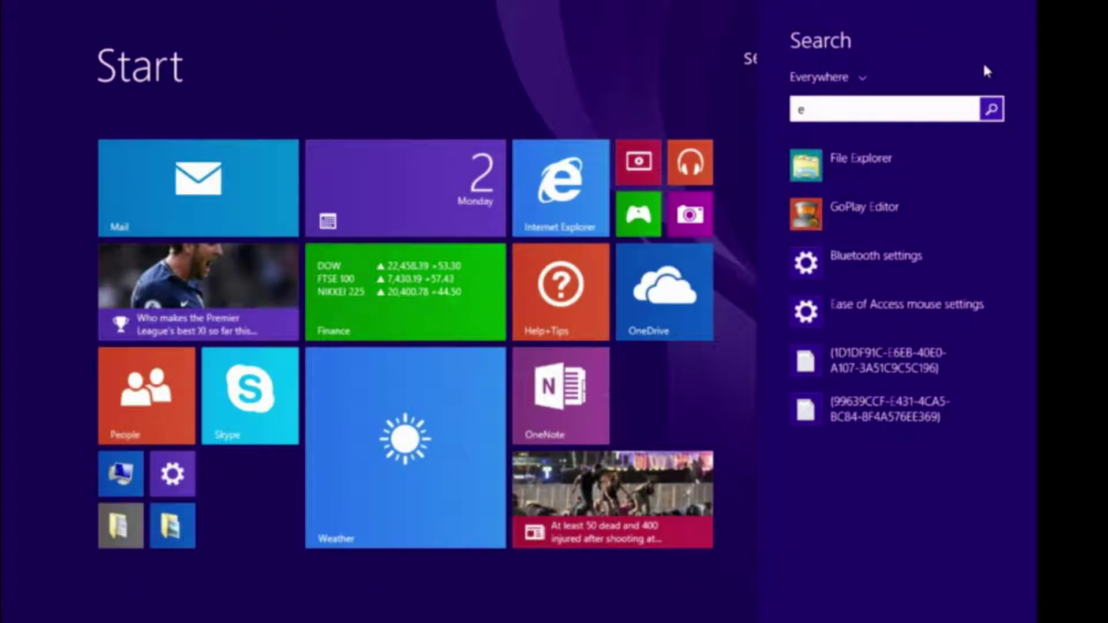
text(xcel)
Launch Excel 2010 from the search results and select a cell in blank Book1.
key(Return)
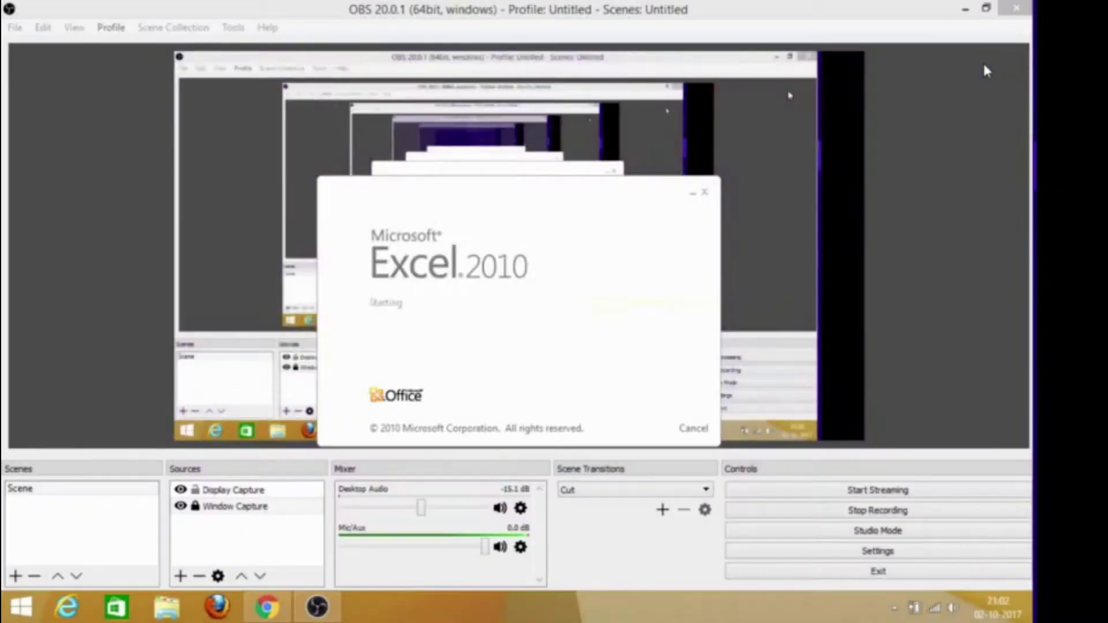
click(218, 157)
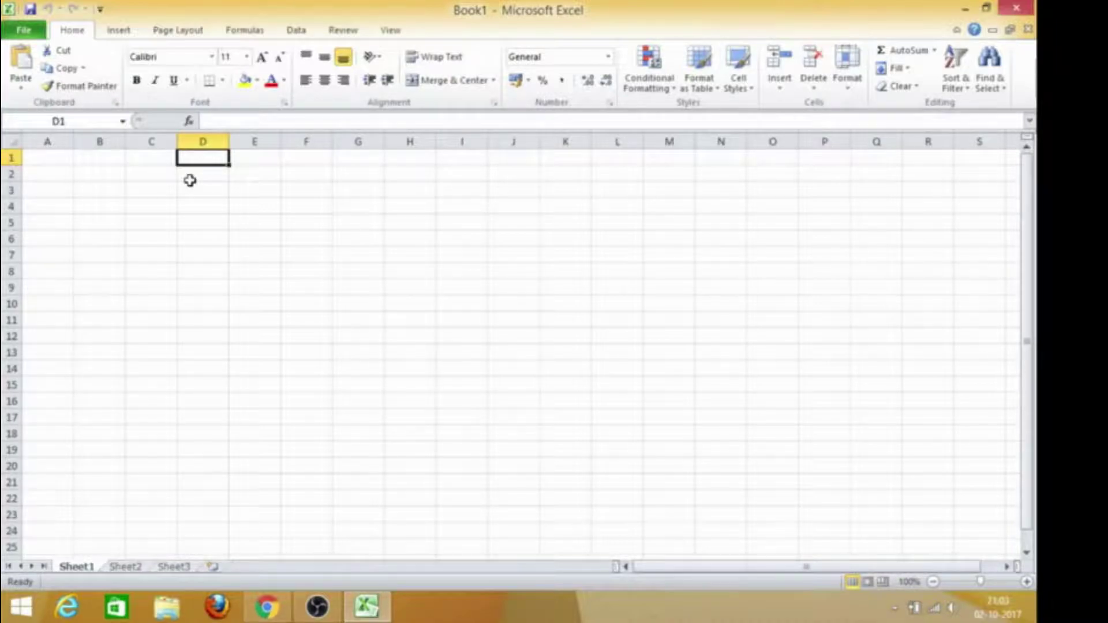
Rename the Sheet1 tab to 'excel analytics'.
click(190, 179)
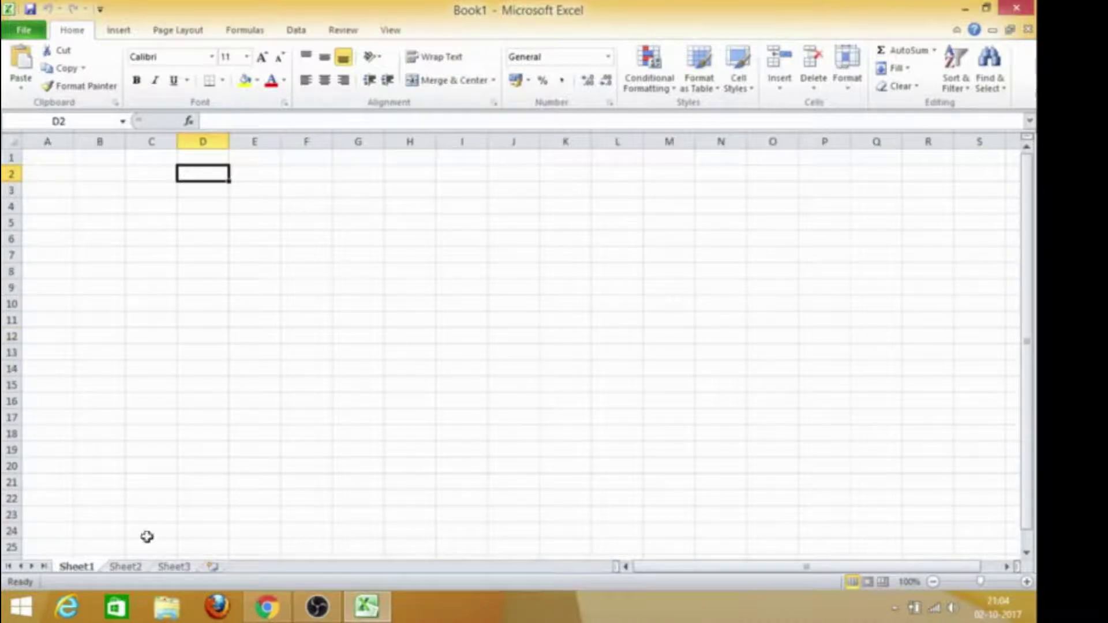
right_click(88, 573)
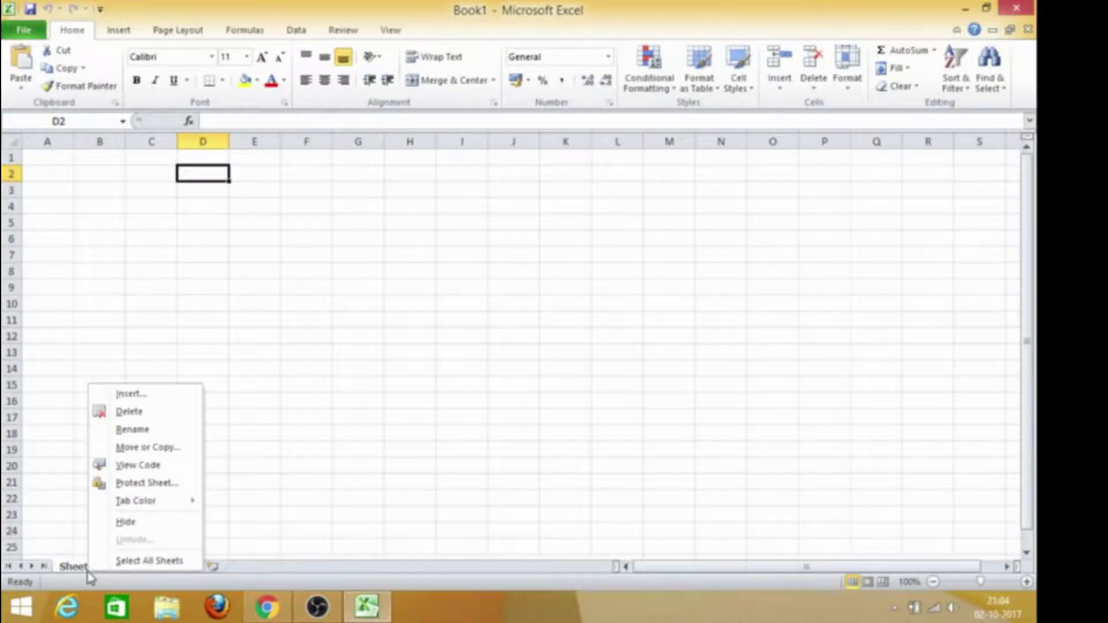
click(132, 429)
text(excel )
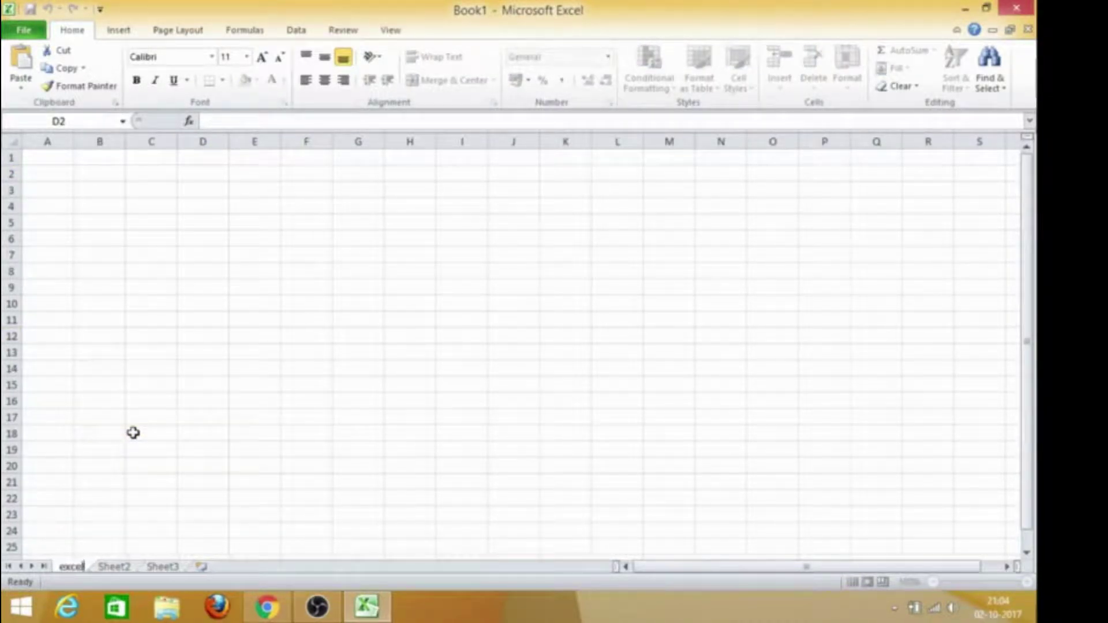
text(analytics)
key(Return)
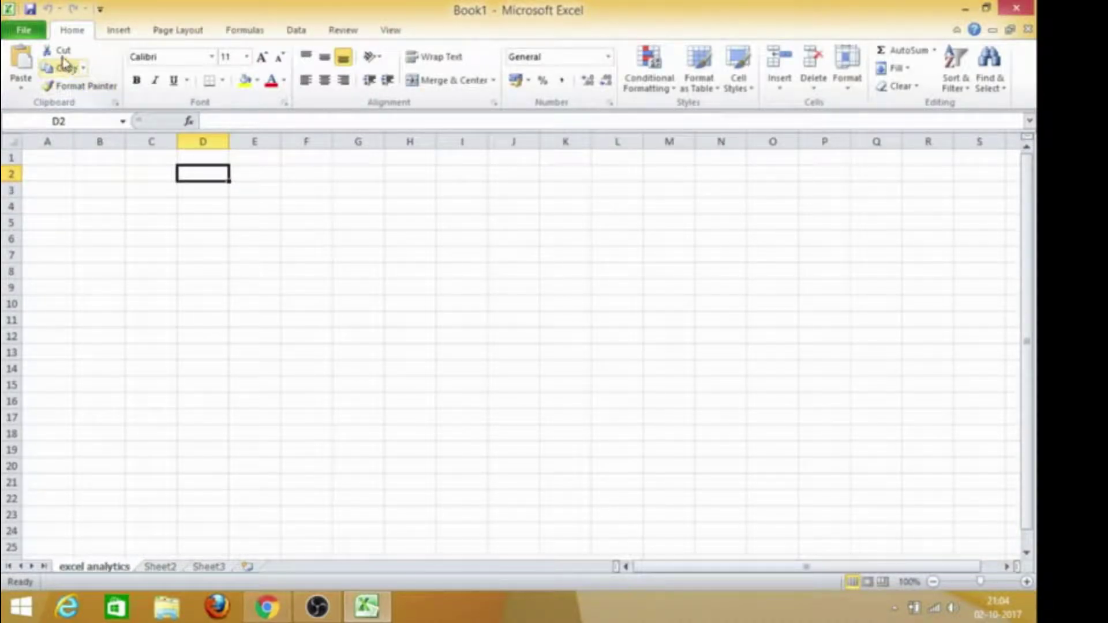
Add worksheets Sheet4 and Sheet5, return to excel analytics, and open the File Info page.
click(94, 300)
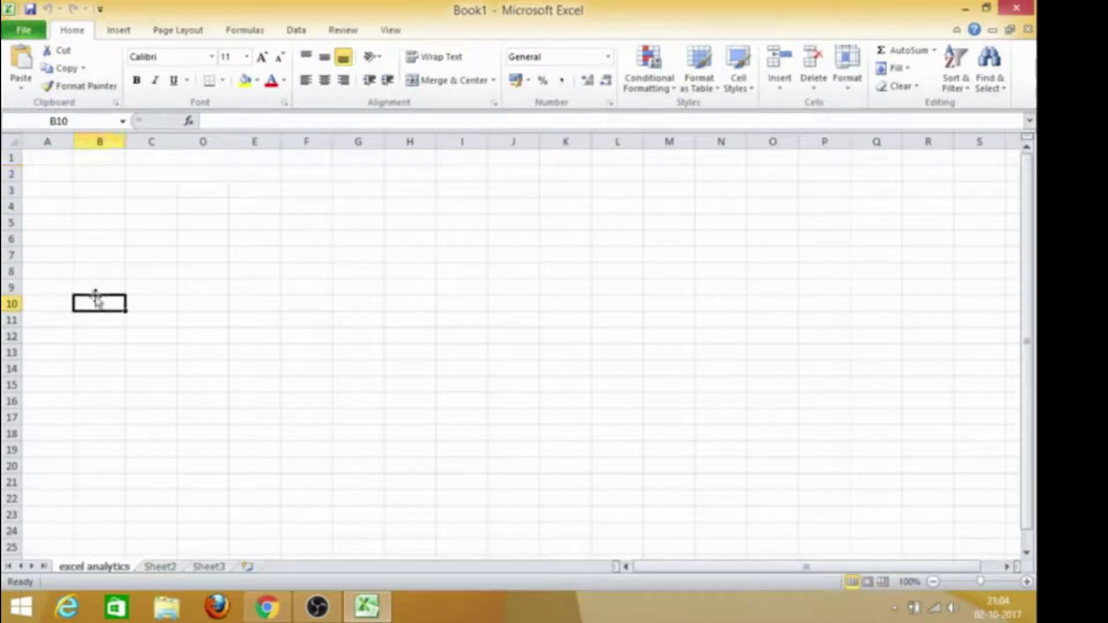
click(247, 568)
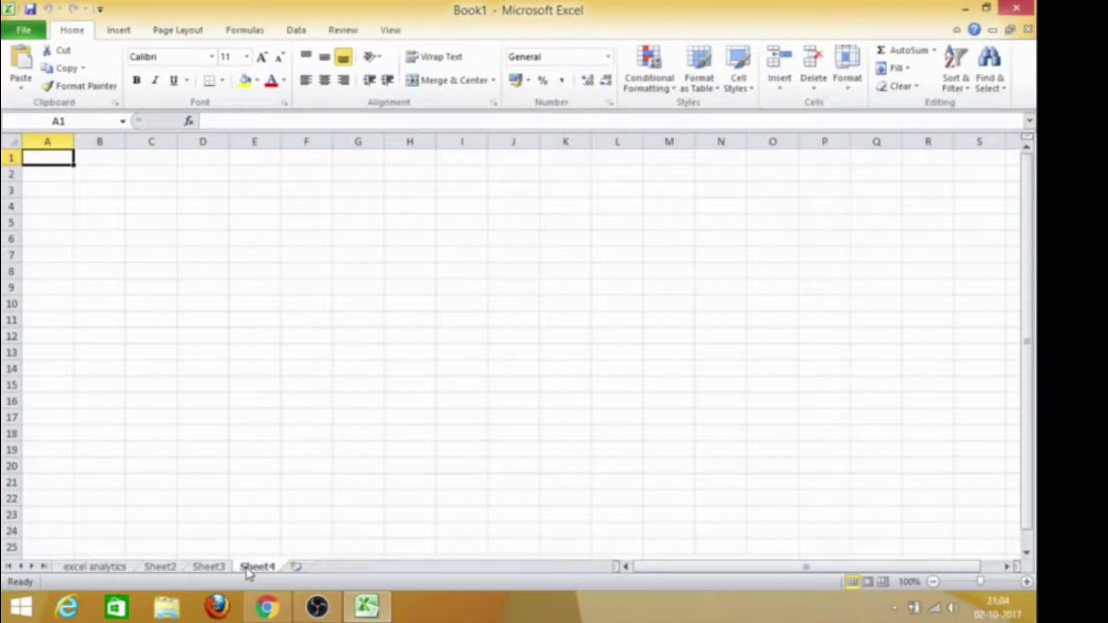
click(294, 567)
click(95, 567)
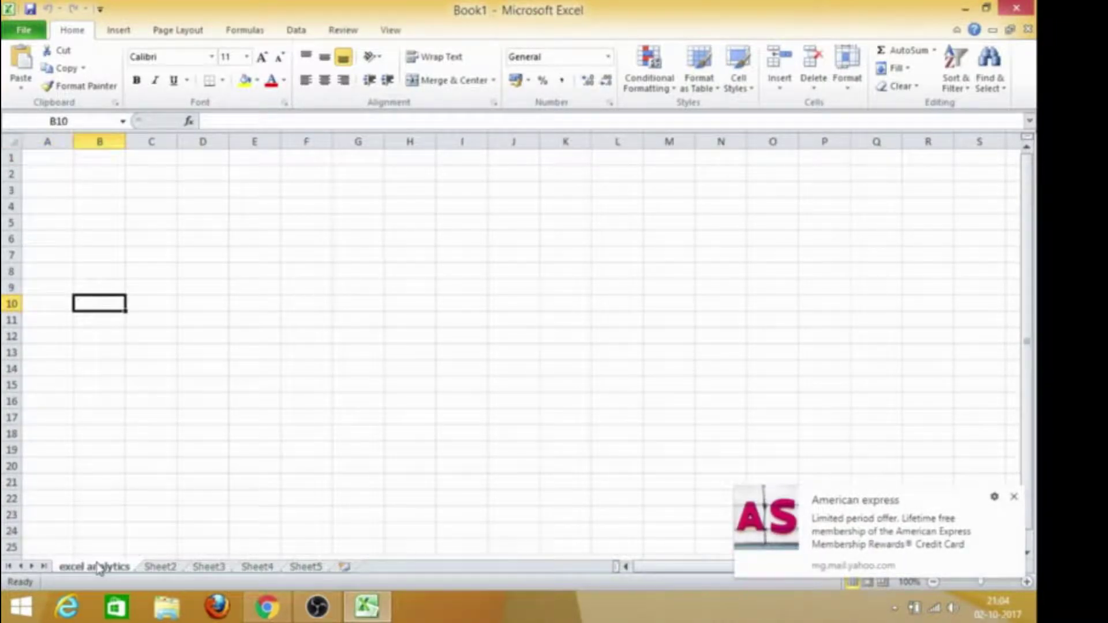
click(156, 349)
click(26, 30)
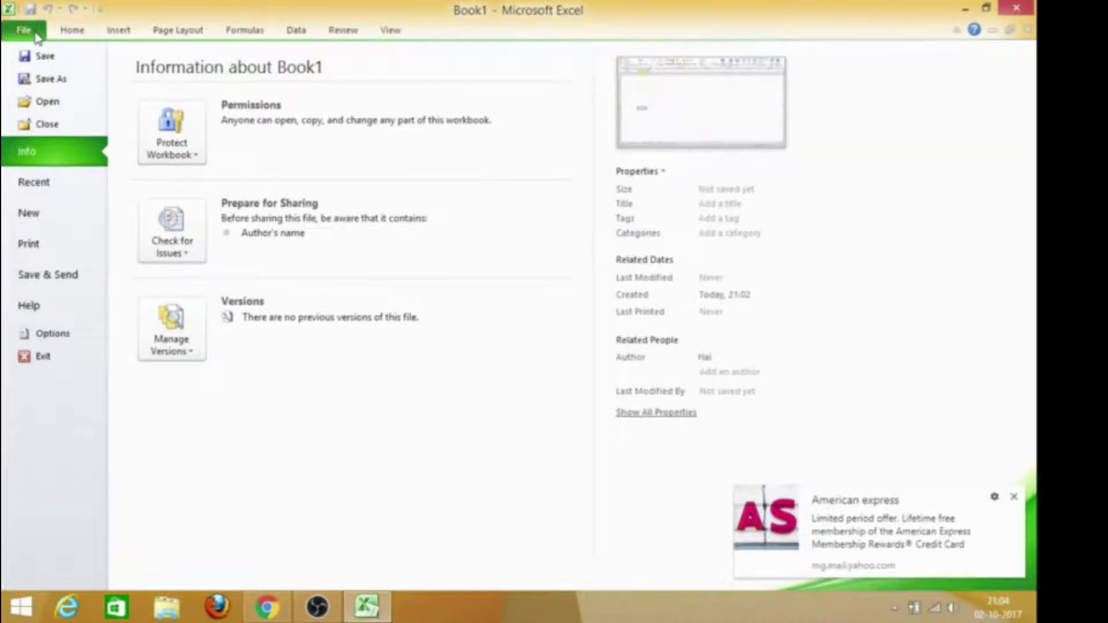
Save the workbook to the Desktop with the file name 'excel analytics'.
click(64, 78)
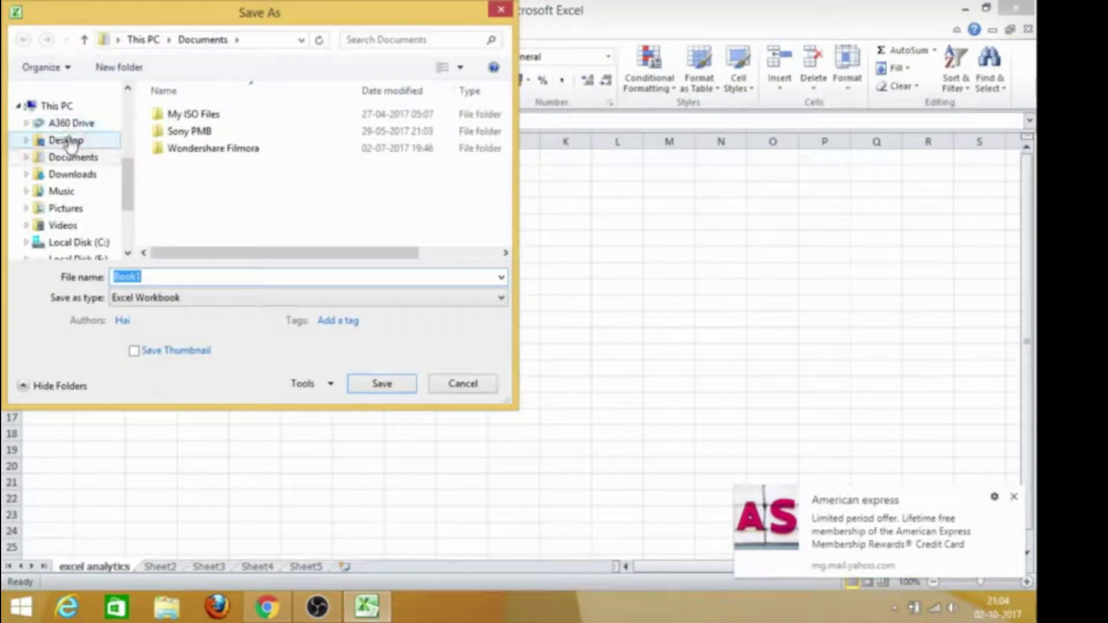
click(66, 141)
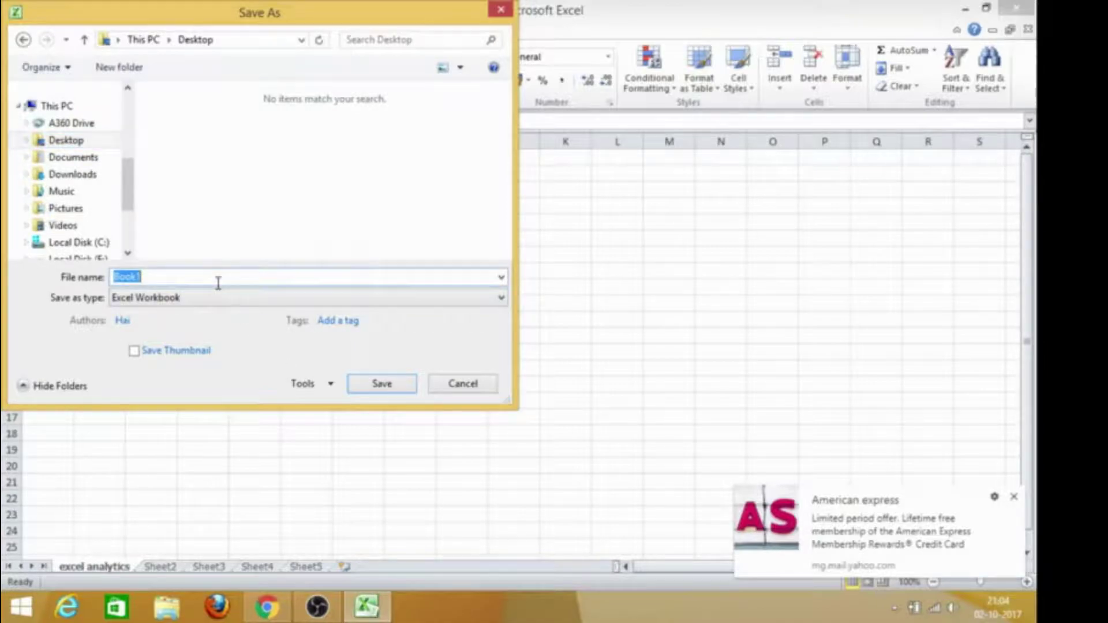
text(excela)
key(BackSpace)
text(analyti)
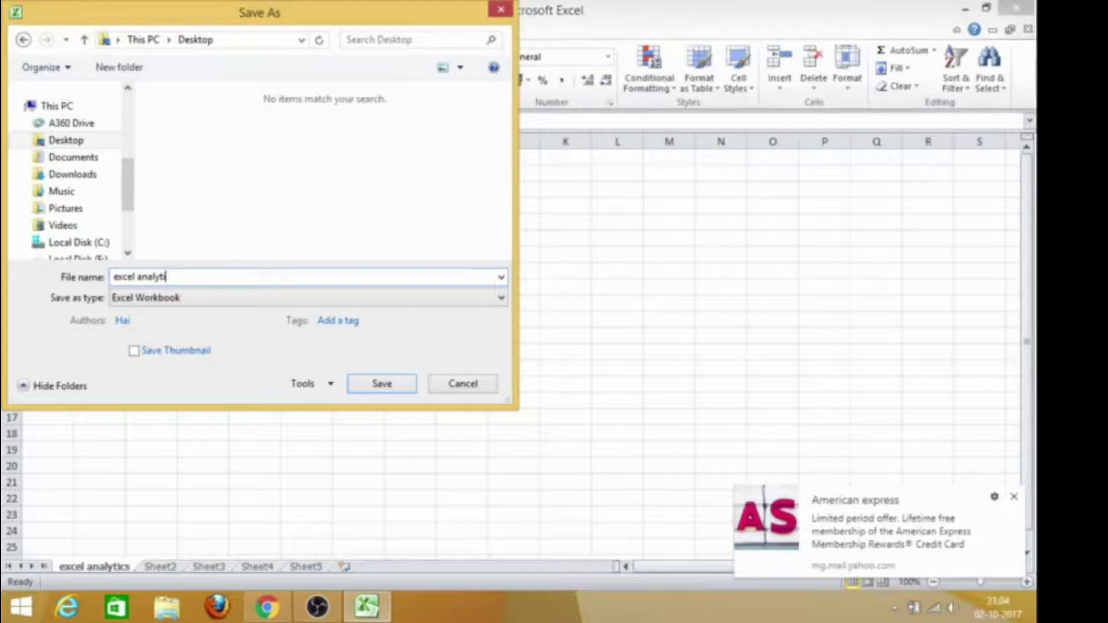
text(cs)
key(Return)
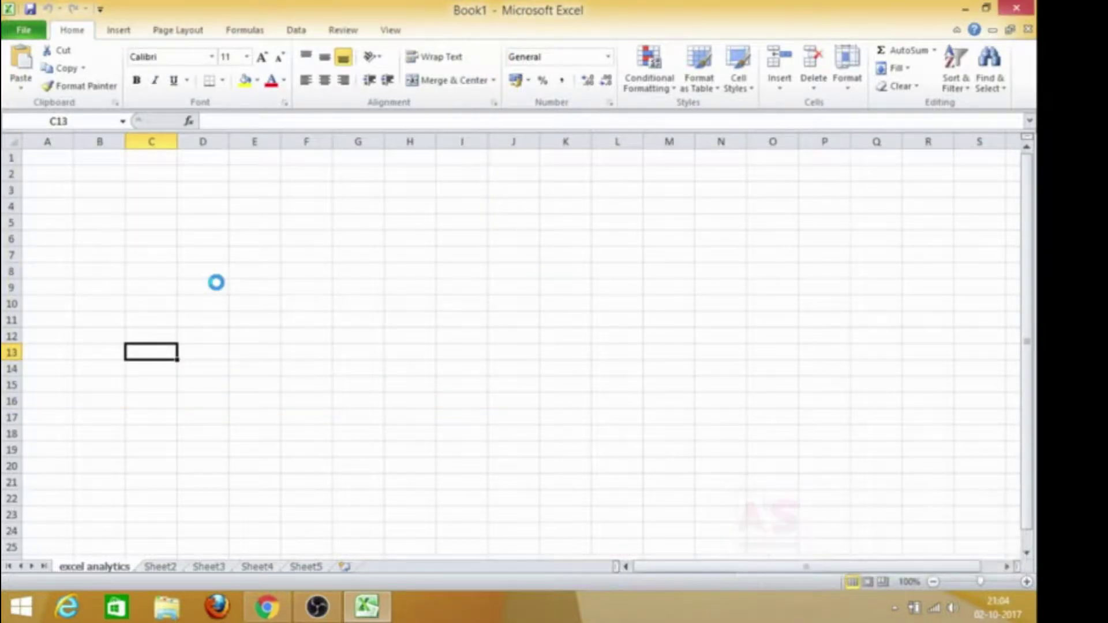
click(217, 282)
click(195, 239)
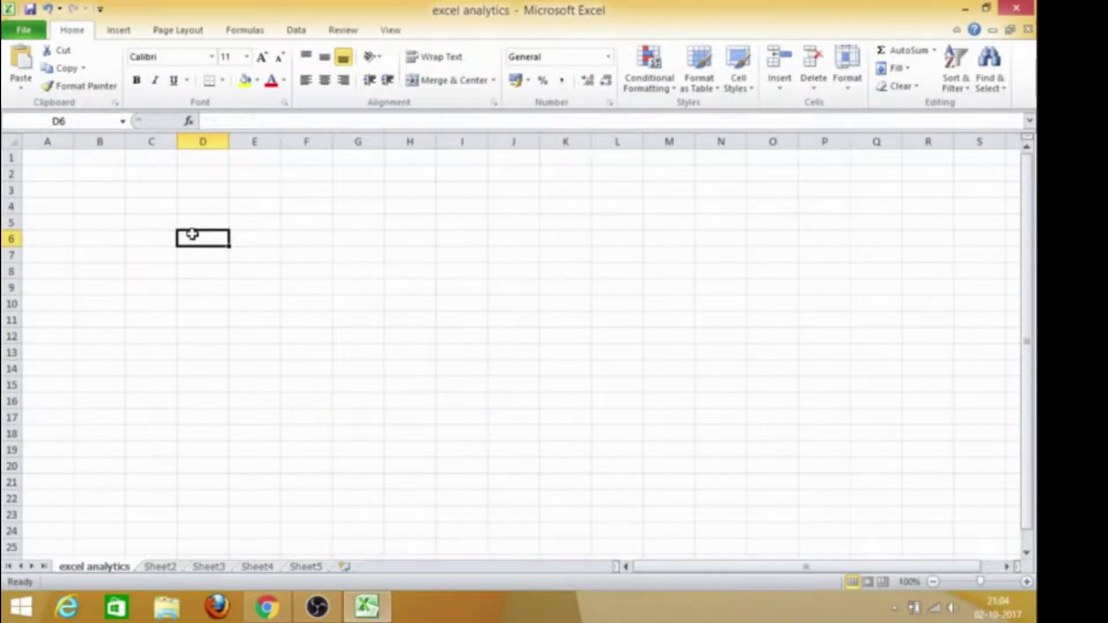
click(133, 173)
click(138, 190)
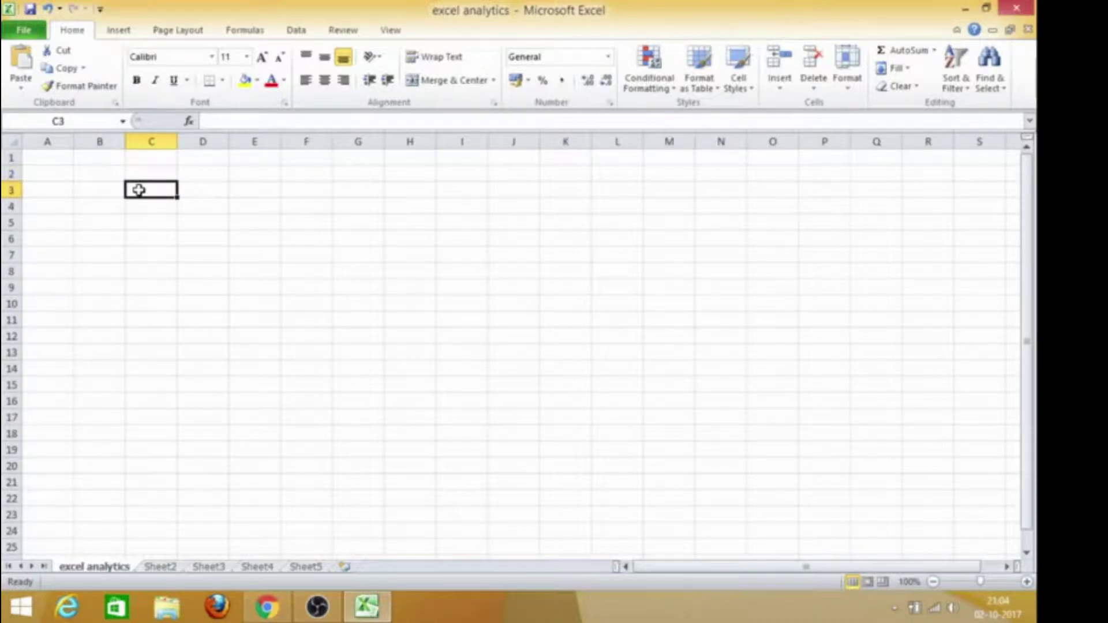
key(XF86MonBrightnessUp)
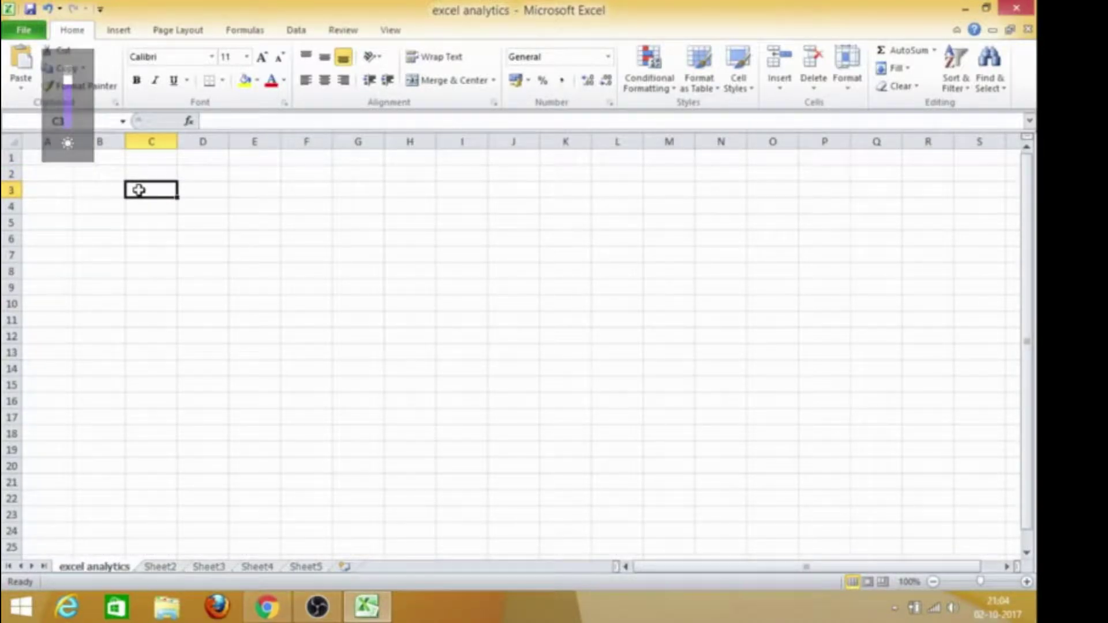
click(143, 209)
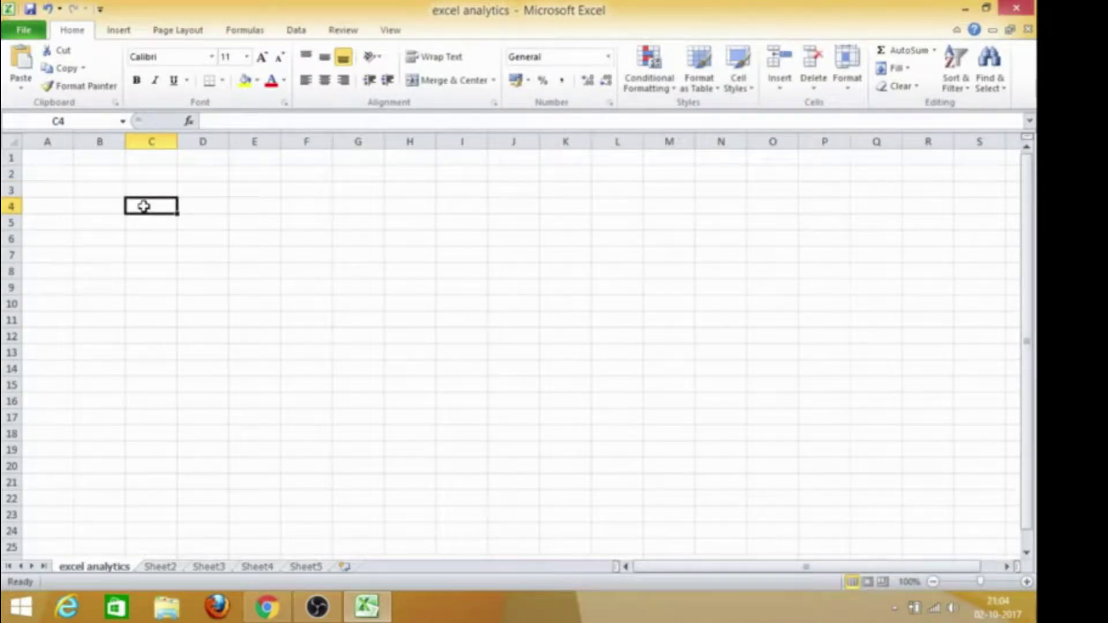
double_click(144, 208)
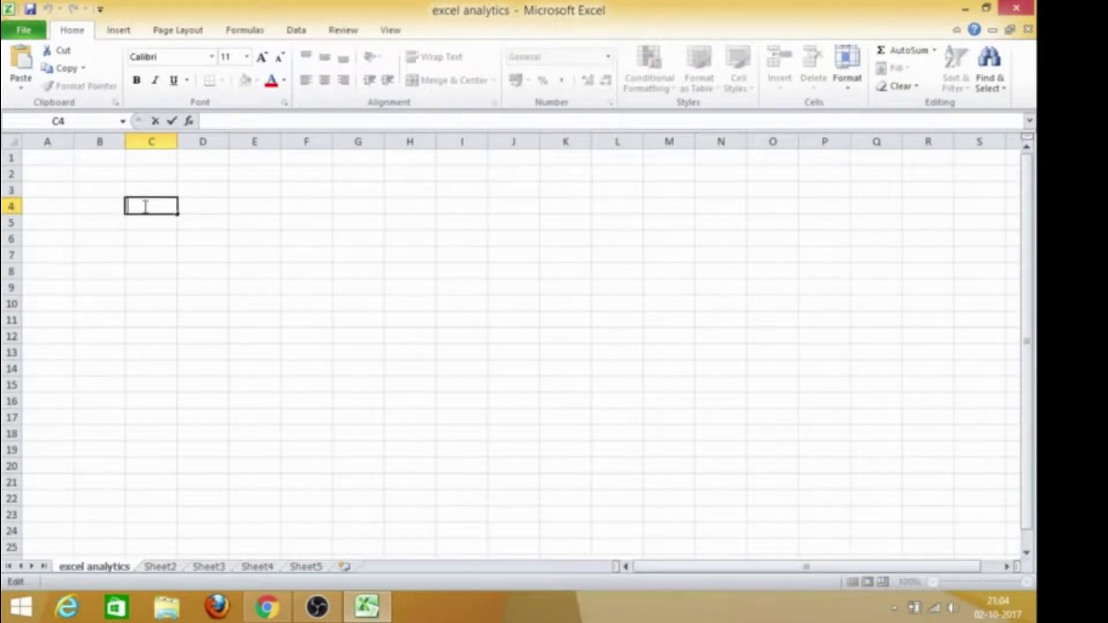
click(158, 239)
key(XF86MonBrightnessUp)
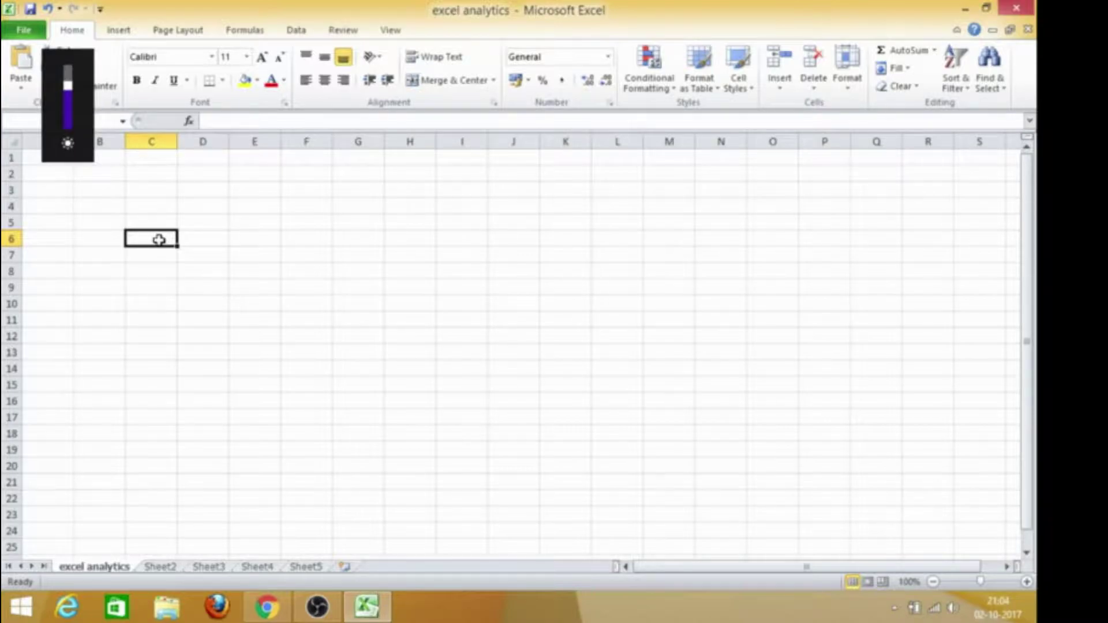
key(XF86MonBrightnessDown)
key(XF86MonBrightnessDown)
key(XF86MonBrightnessDown)
key(XF86MonBrightnessDown)
click(153, 203)
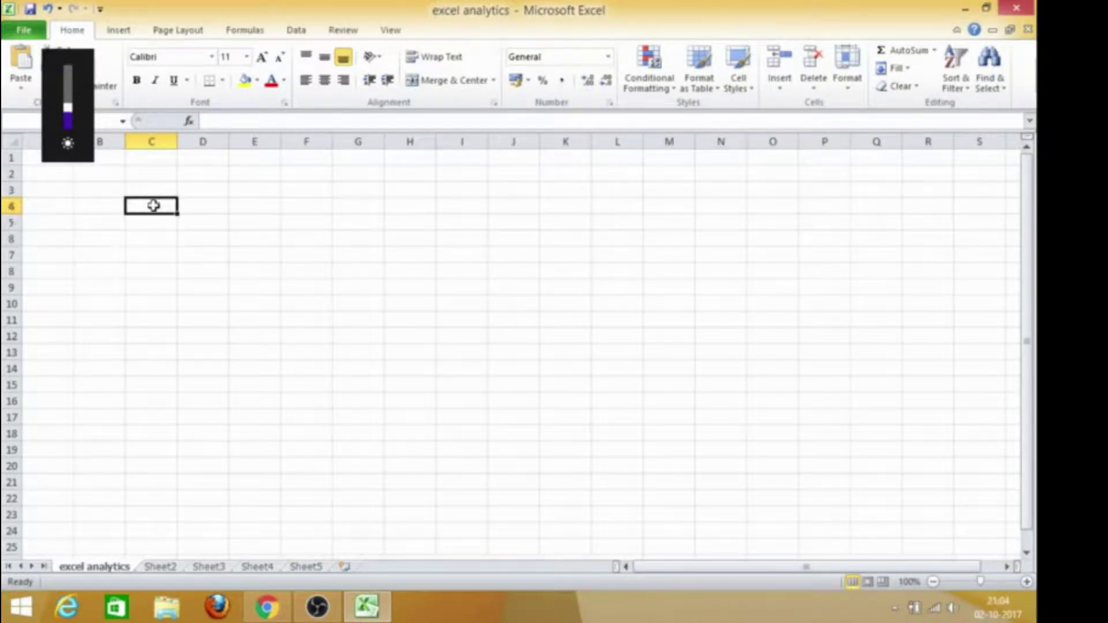
click(151, 176)
click(155, 202)
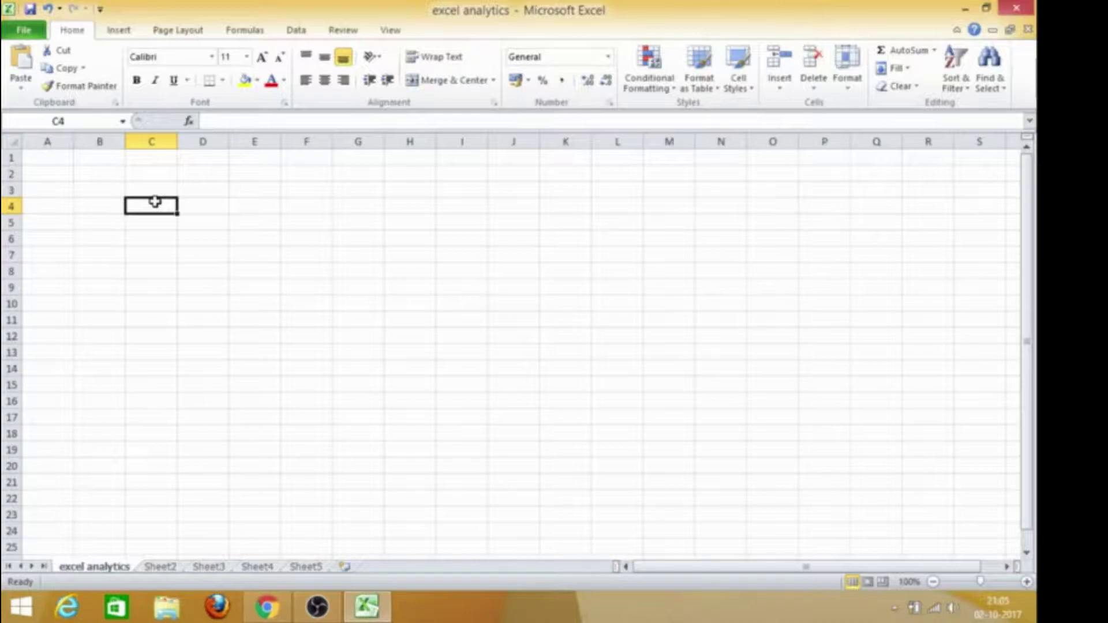
click(156, 222)
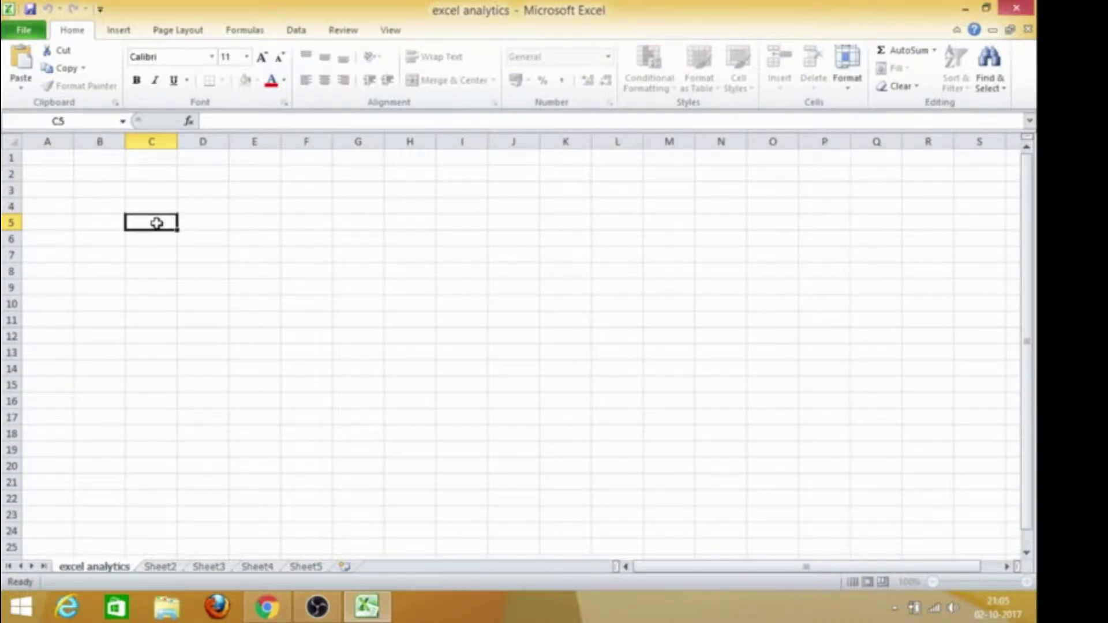
click(157, 206)
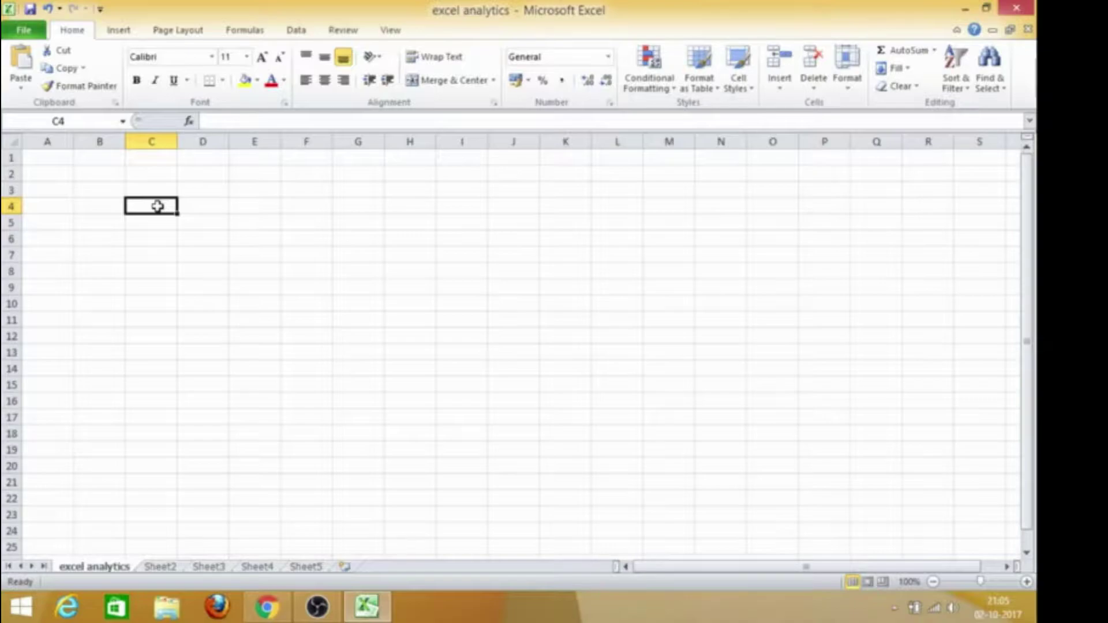
key(XF86MonBrightnessDown)
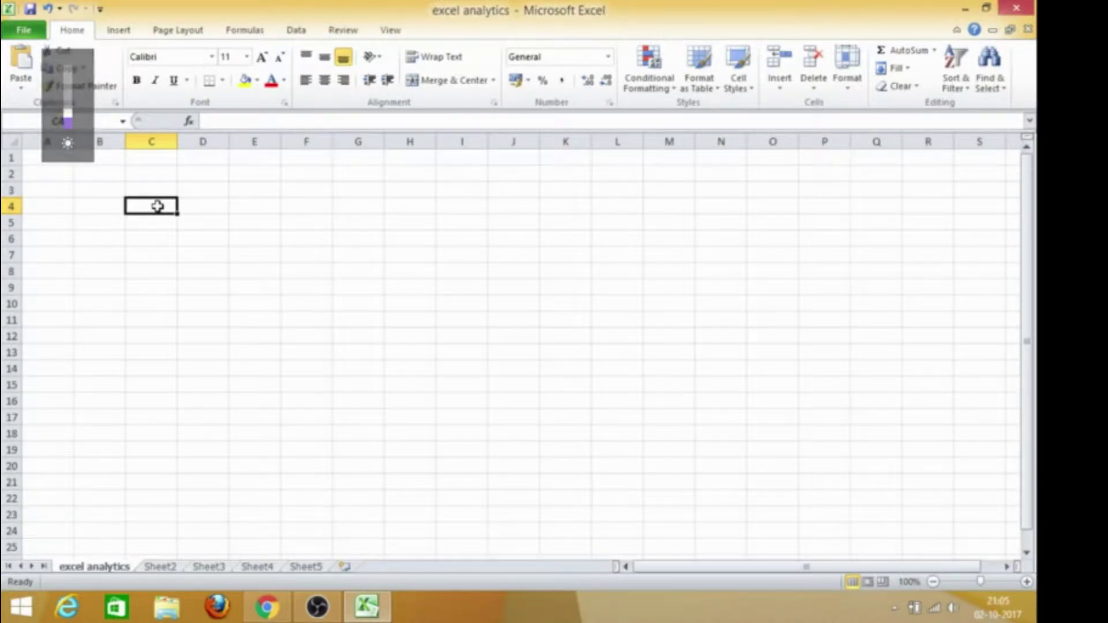
double_click(157, 206)
click(158, 220)
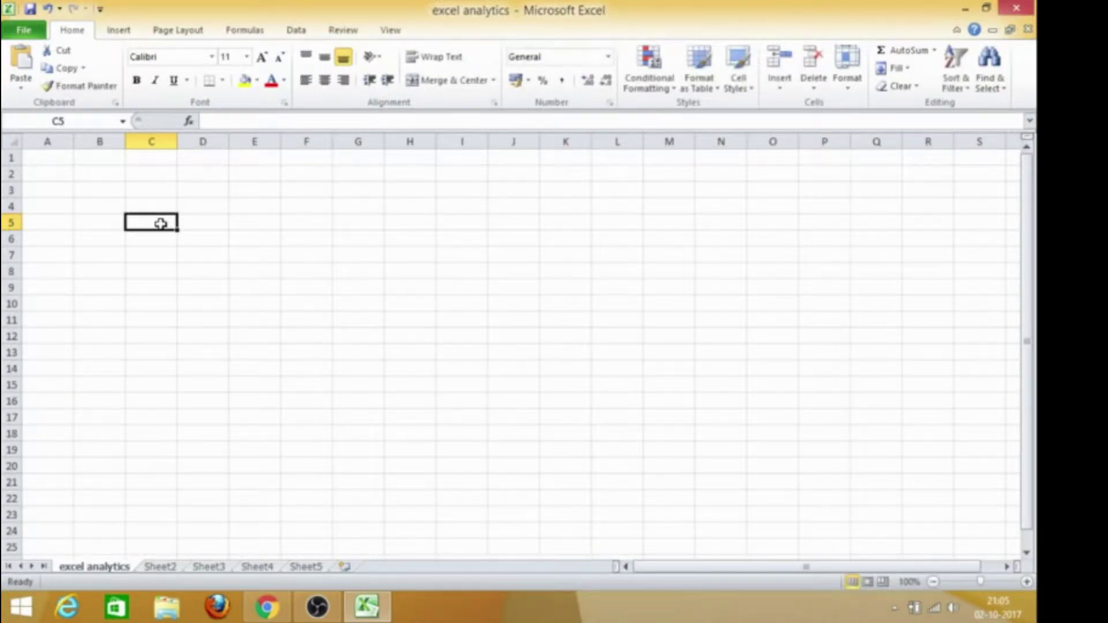
double_click(162, 223)
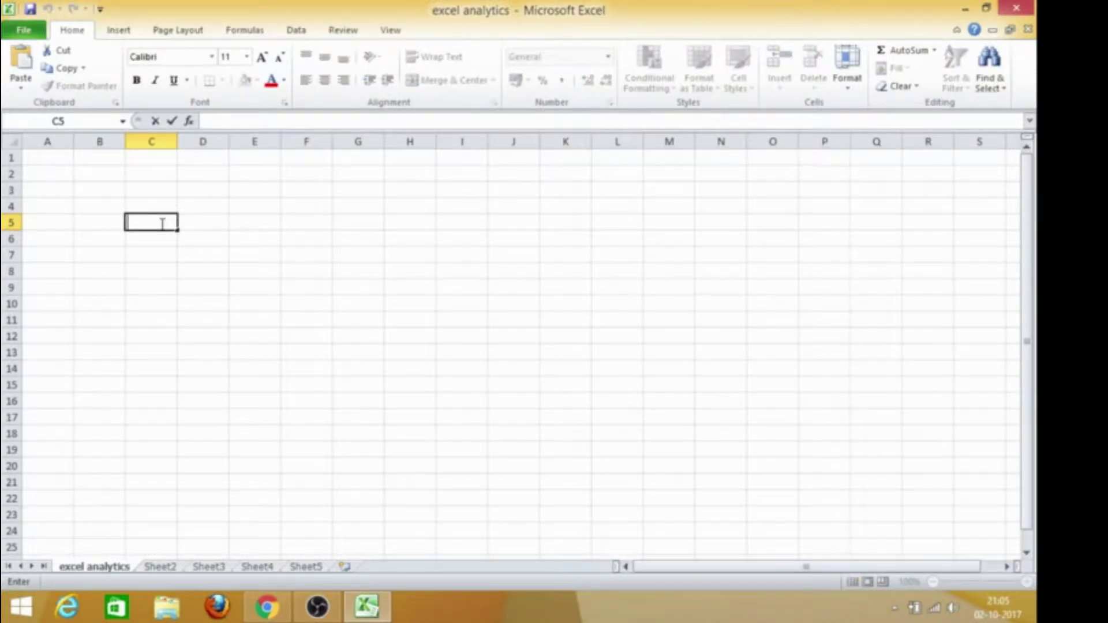
Enter the first person's name followed by 'and' into cell C5.
key(F2)
text(raj)
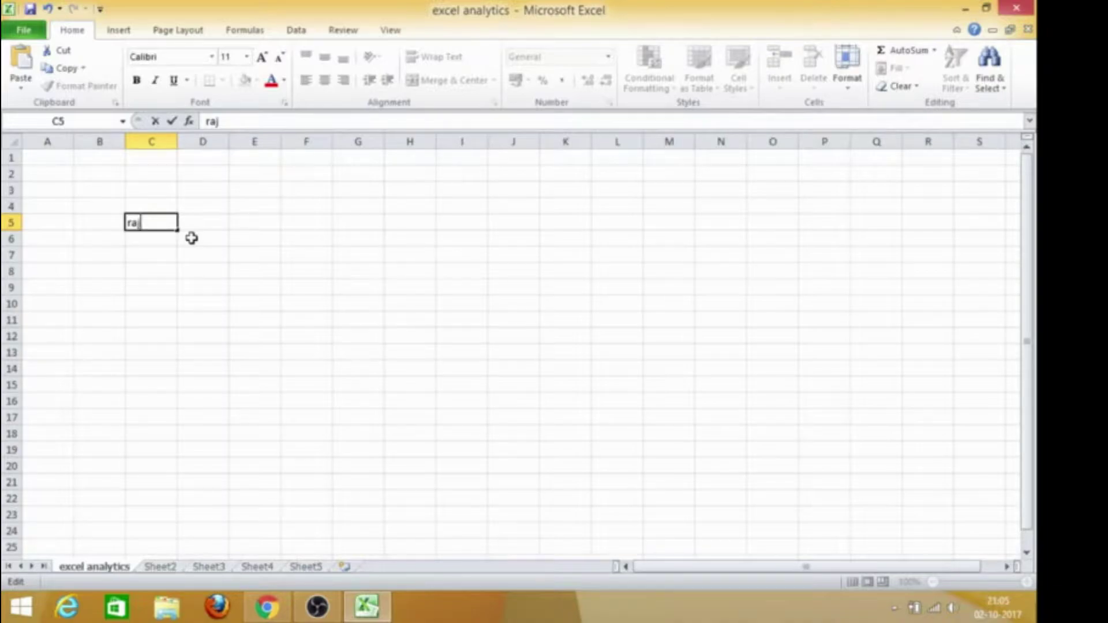
text(kumar)
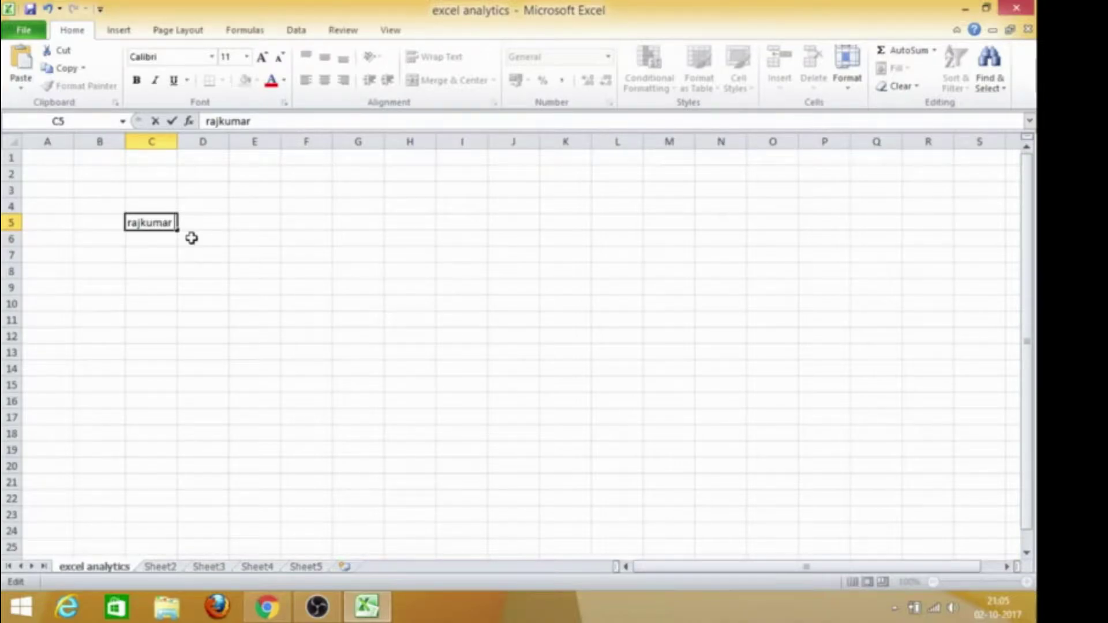
text(and)
key(Return)
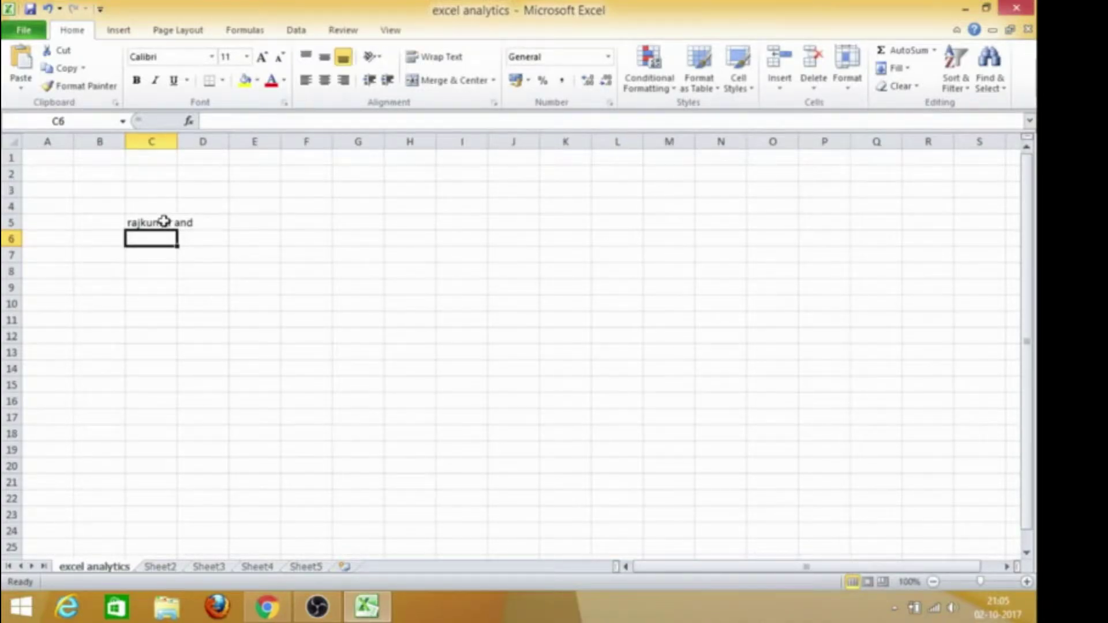
Edit C5 in the formula bar to add the second person's name on a new line.
click(165, 221)
click(283, 123)
click(283, 122)
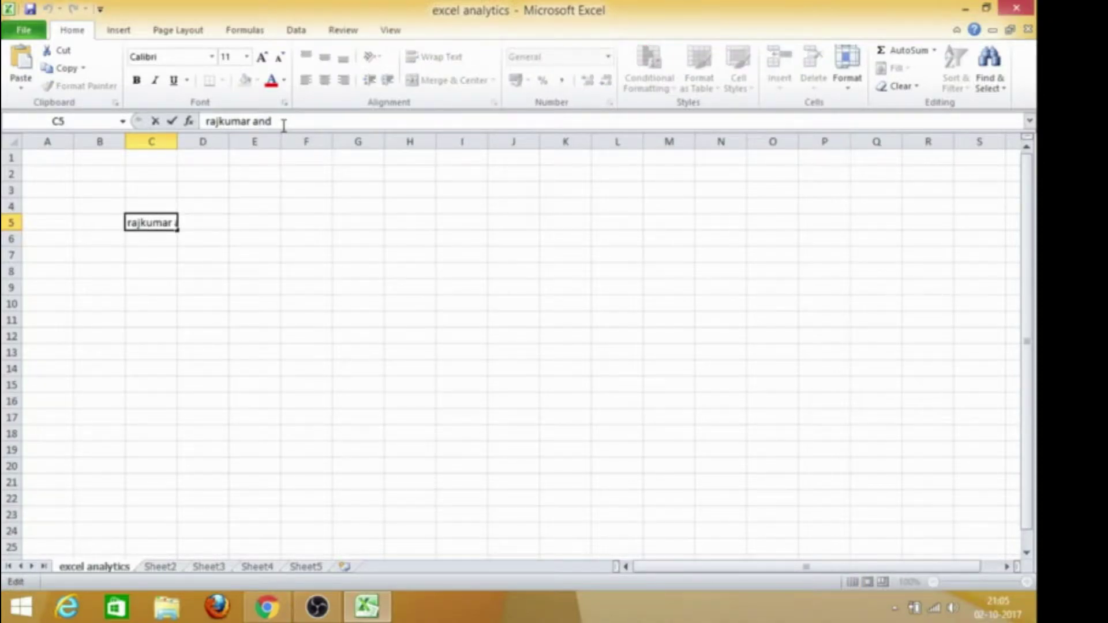
key(BackSpace)
key(BackSpace)
key(BackSpace)
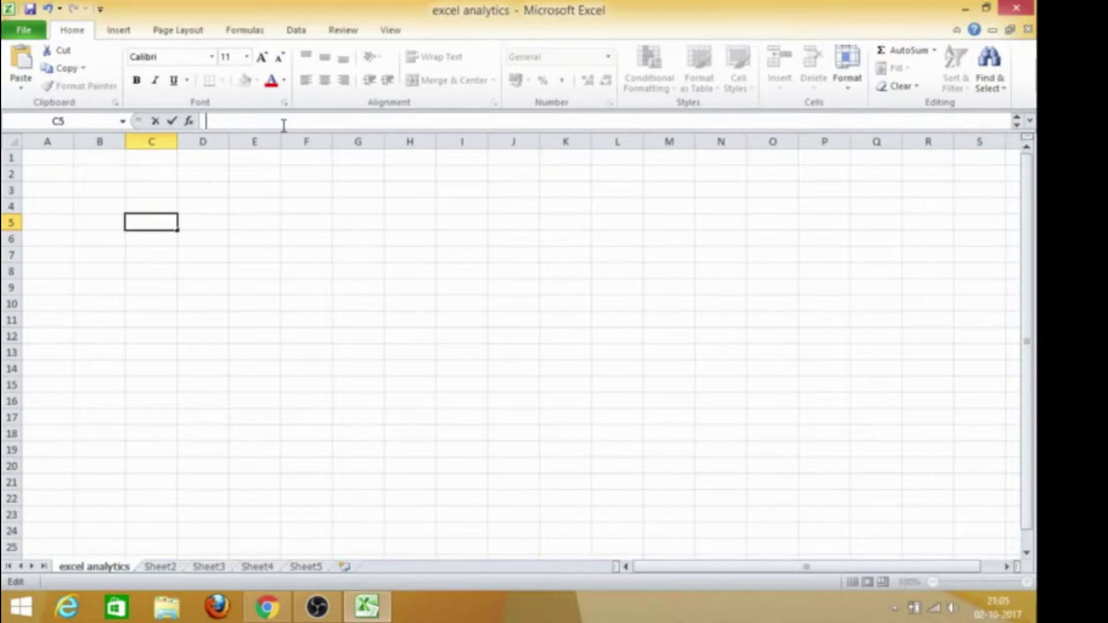
text(prad)
text(eep)
key(Return)
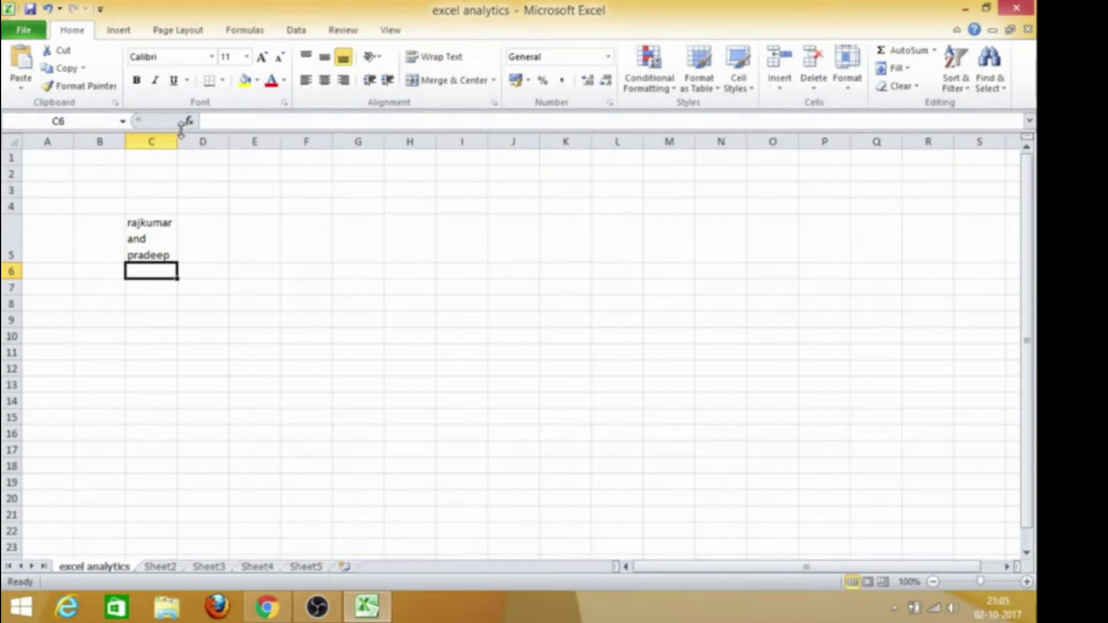
Widen column C and autofit row 5's height to C5's text.
drag(177, 141, 223, 163)
click(247, 286)
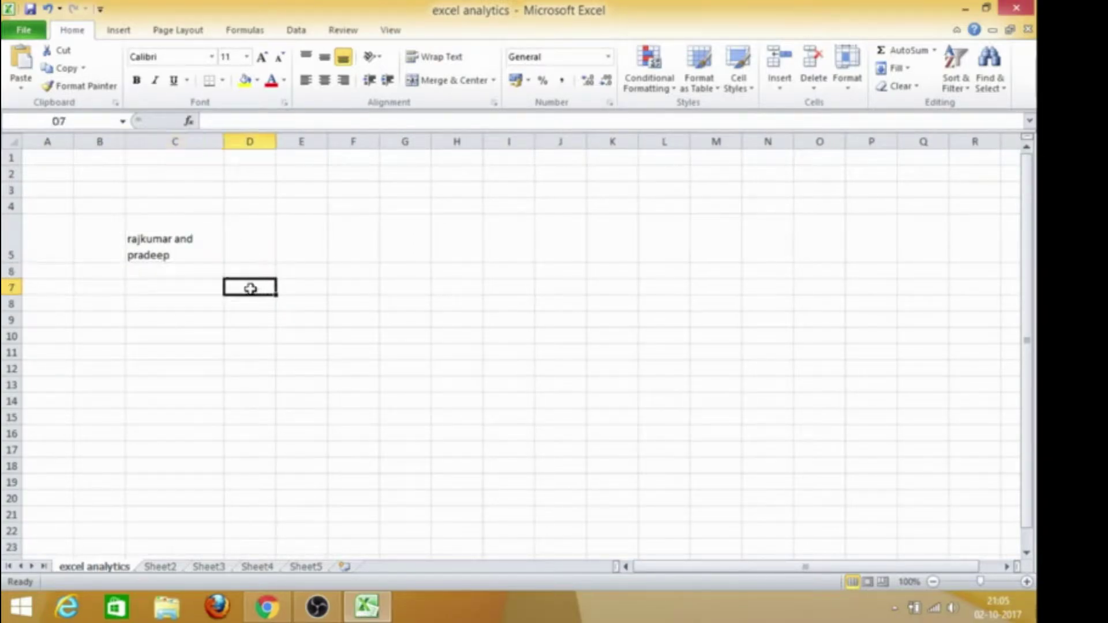
click(163, 242)
double_click(12, 263)
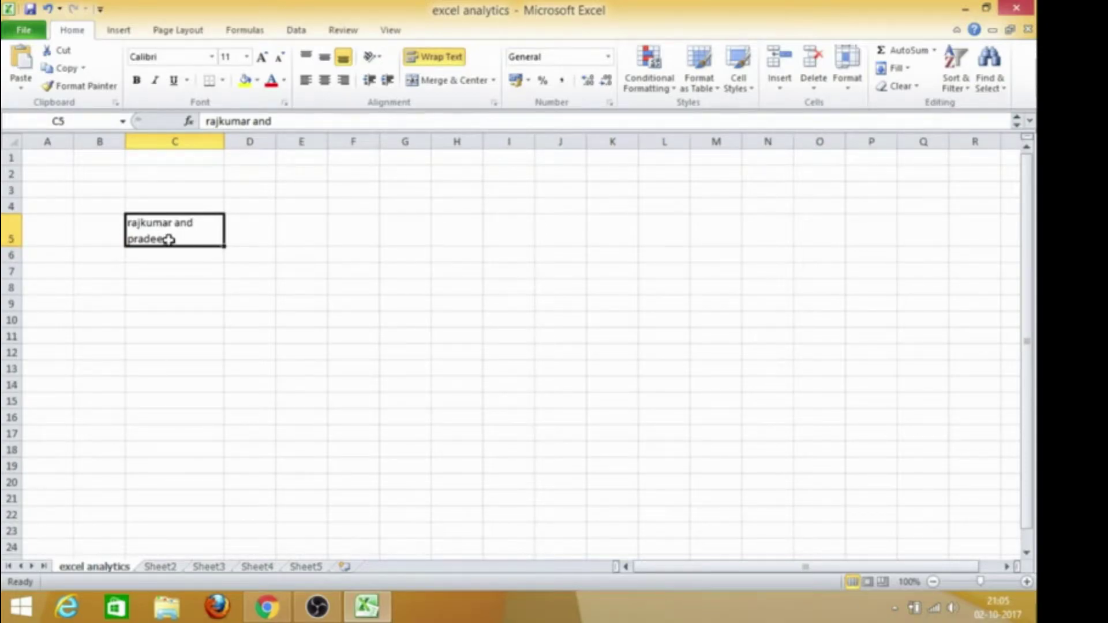
Test how Enter and the arrow keys move the selection around column C.
key(Return)
key(Down)
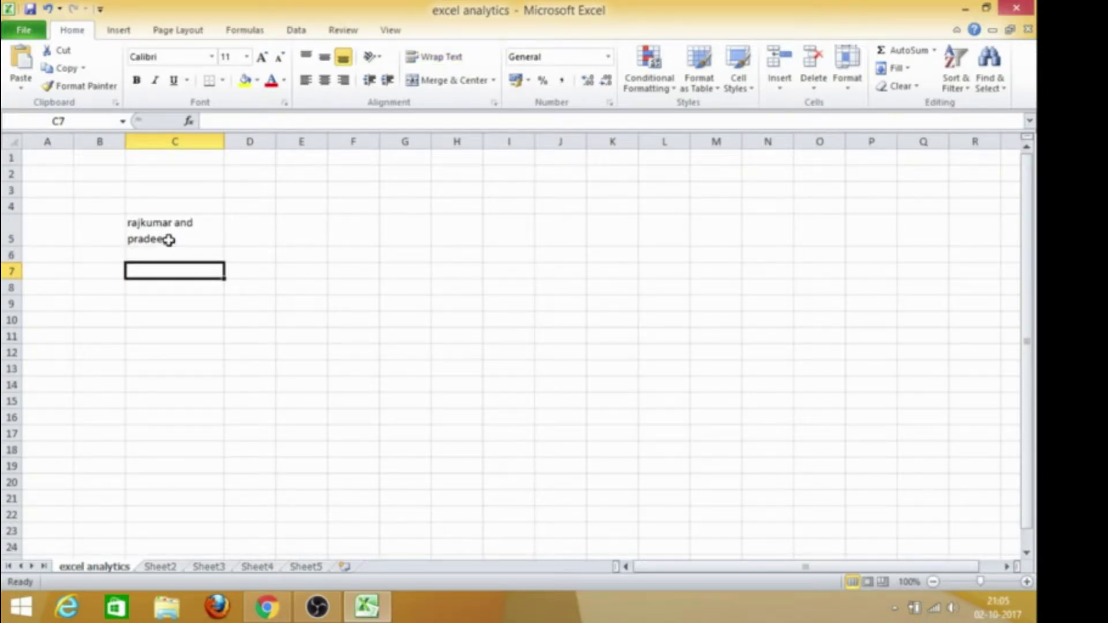
key(Down)
key(Down)
key(Down)
key(Up)
key(Up)
key(Up)
key(Up)
key(Up)
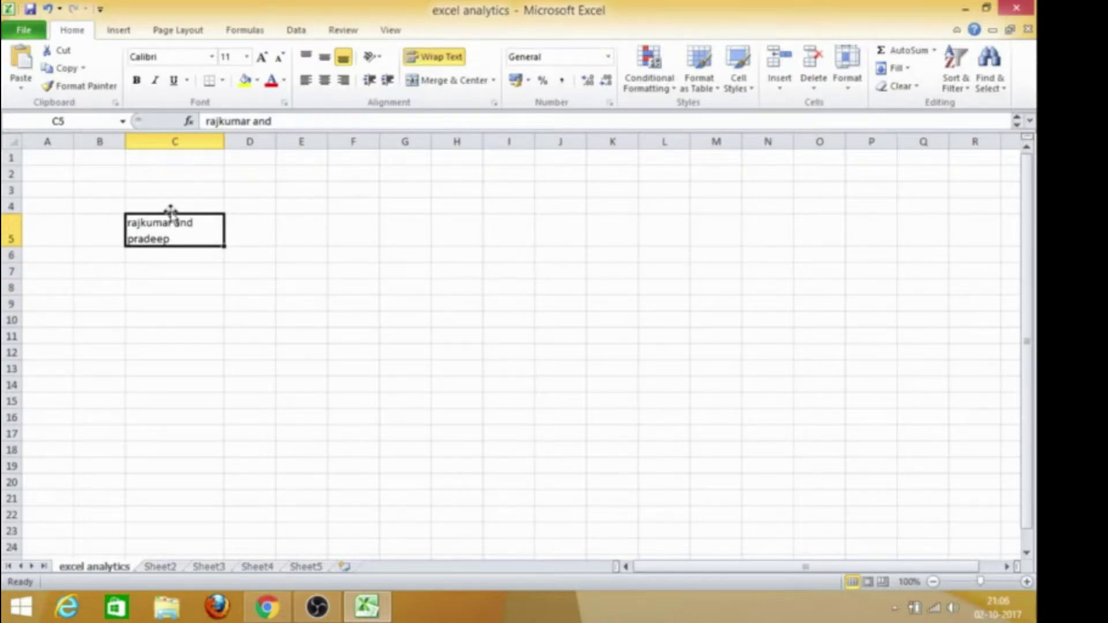
click(169, 205)
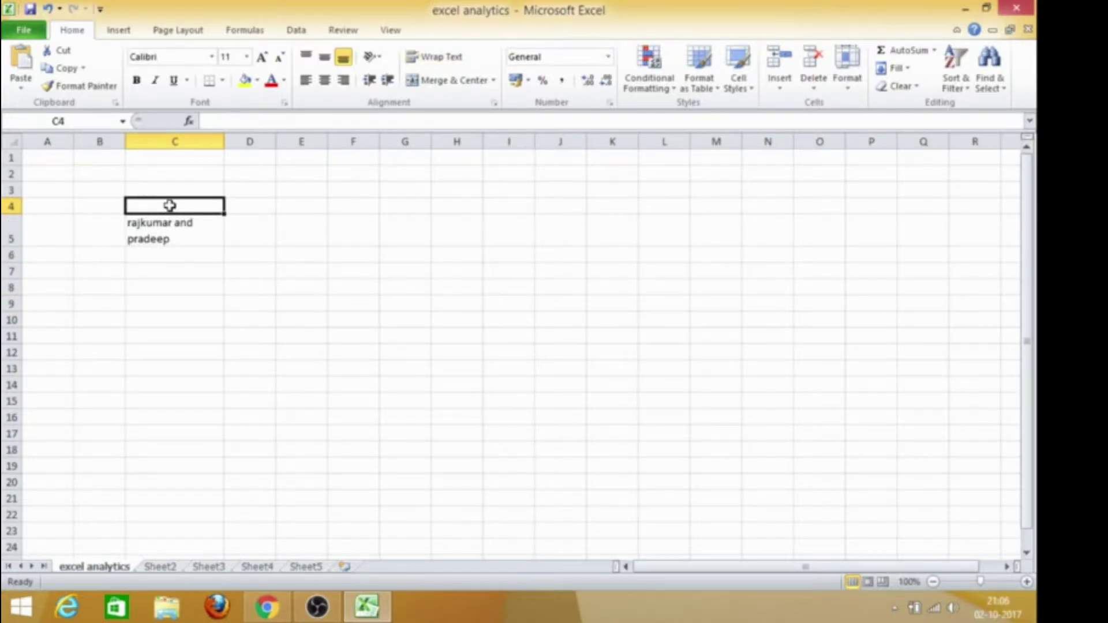
key(Up)
key(Down)
key(Down)
key(Down)
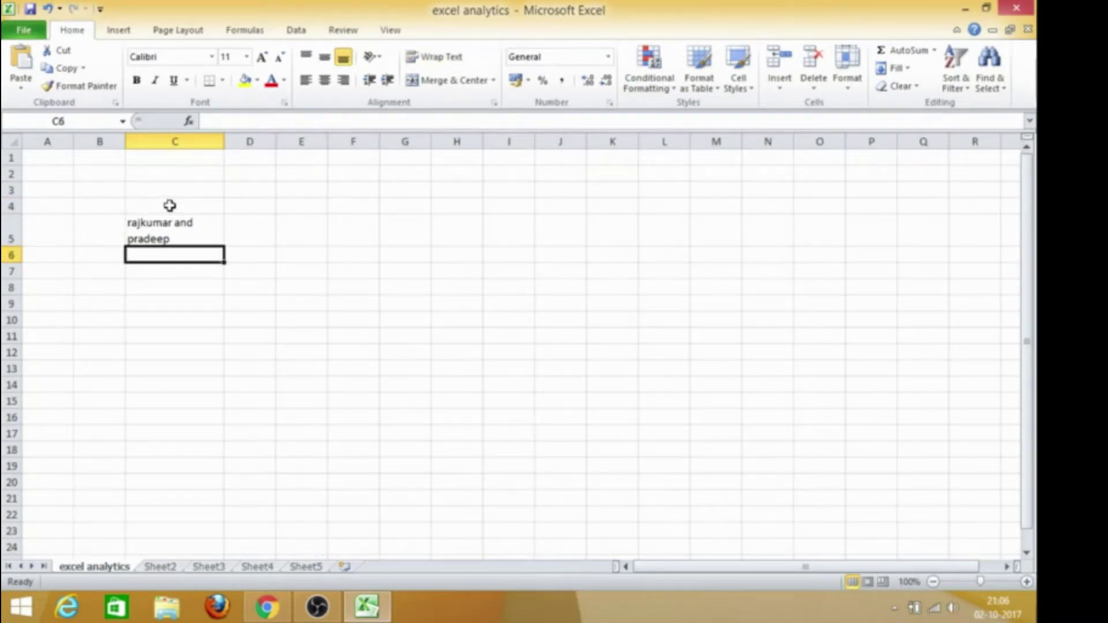
key(Left)
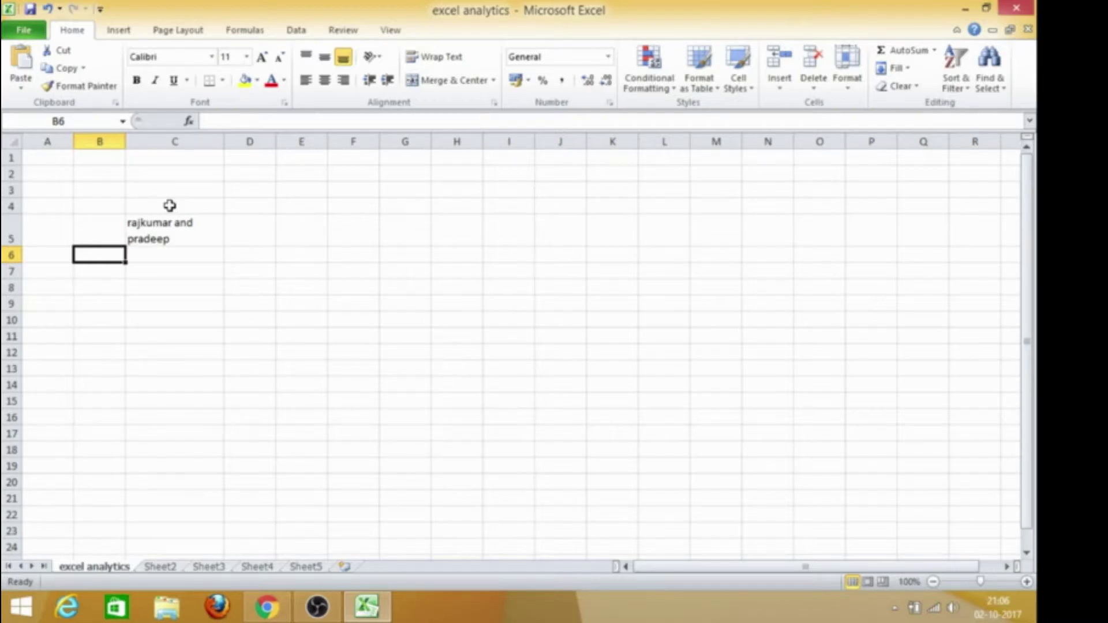
In Excel Options > Advanced, set the after-Enter selection direction to Right.
click(23, 36)
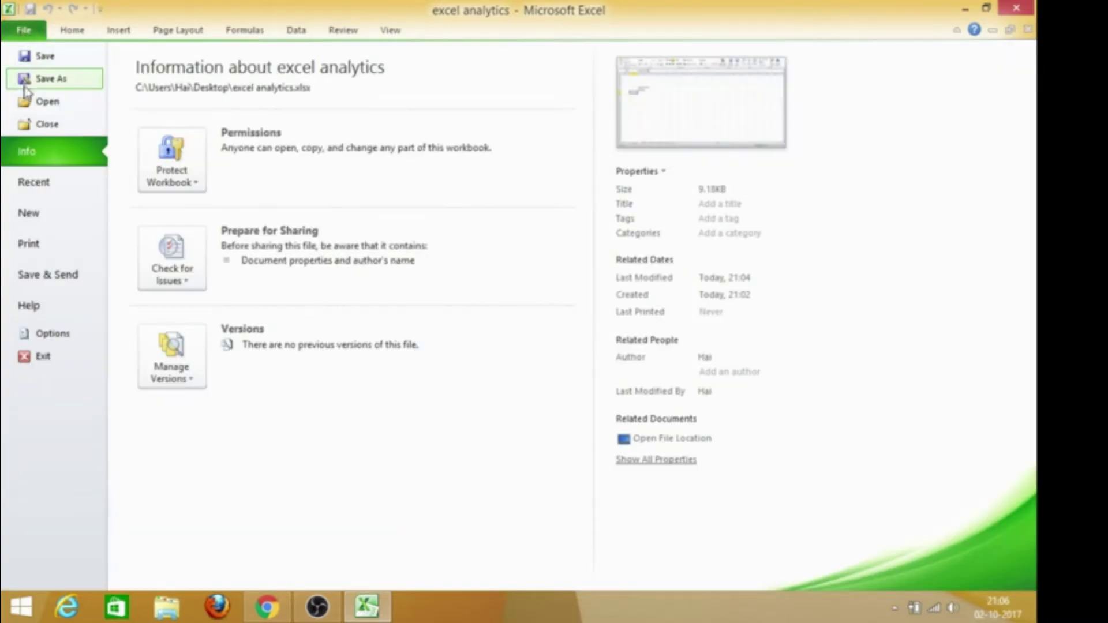
click(58, 337)
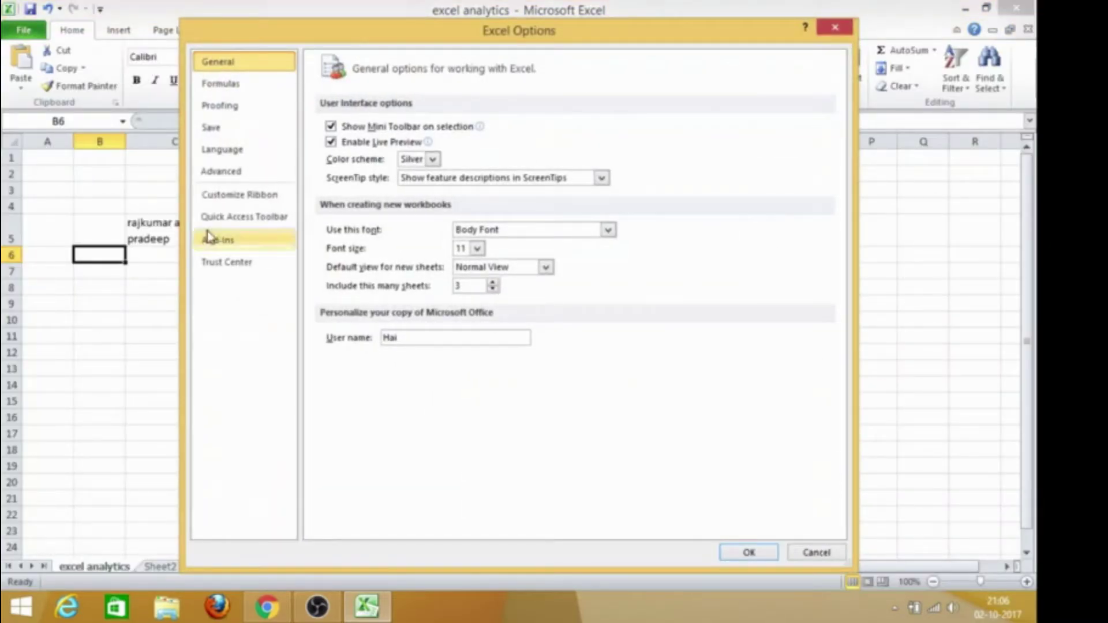
click(234, 172)
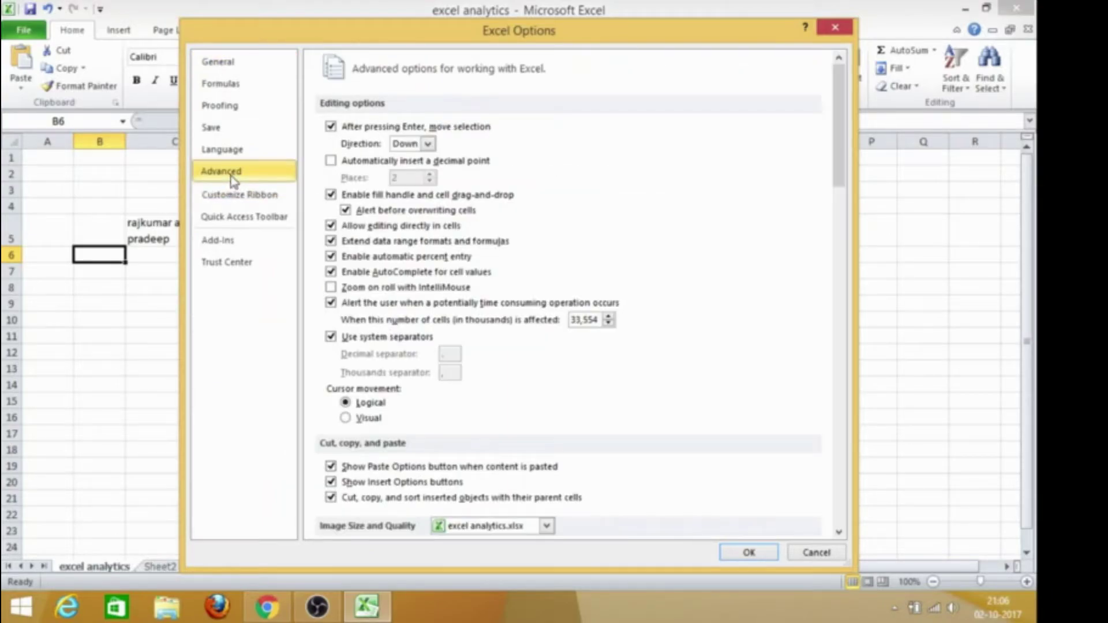
click(428, 144)
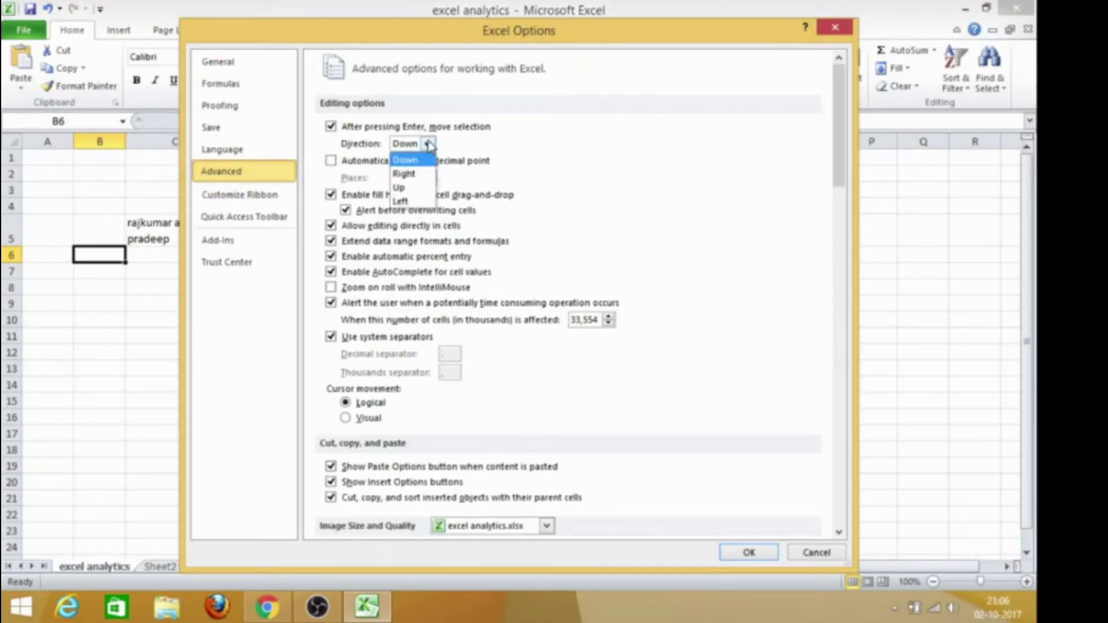
click(418, 174)
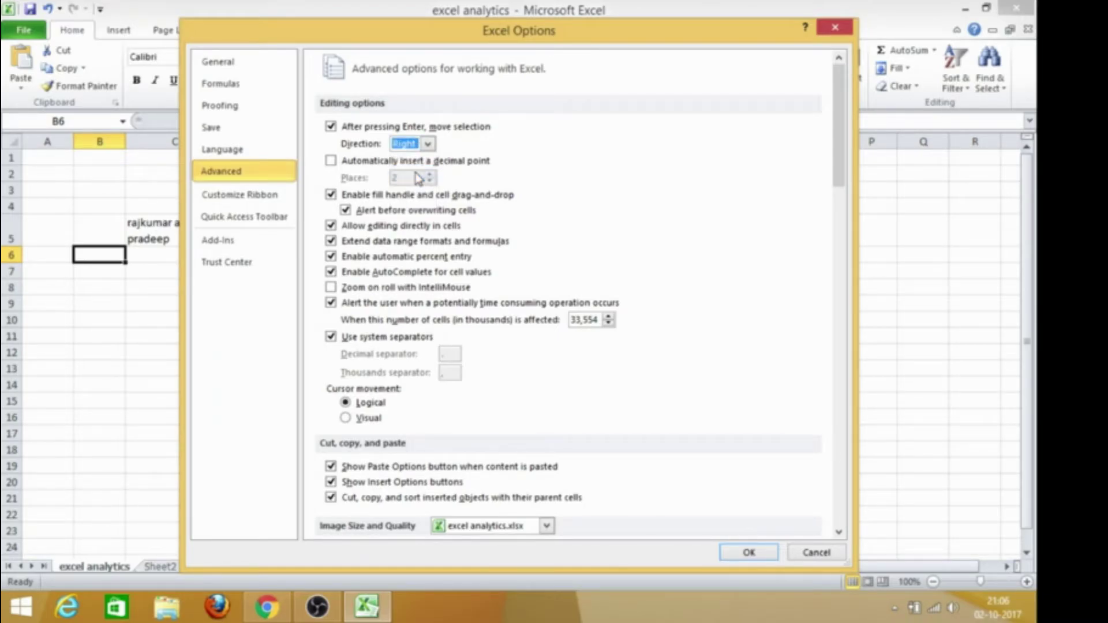
click(748, 553)
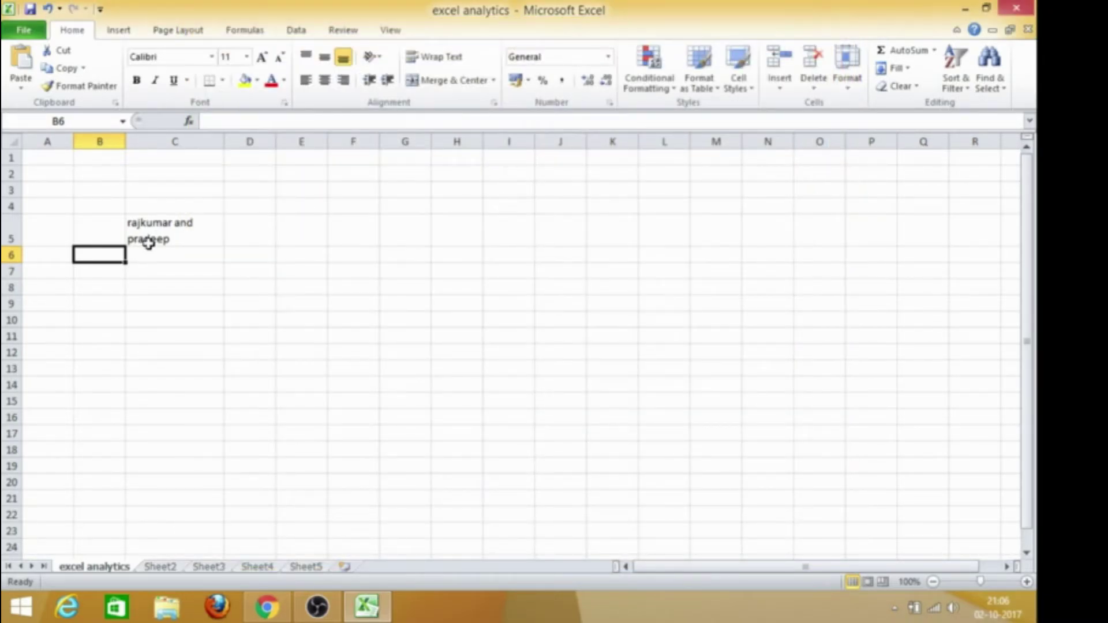
Confirm C5 with Enter to check the selection moves right, then open the File page.
click(149, 243)
key(Return)
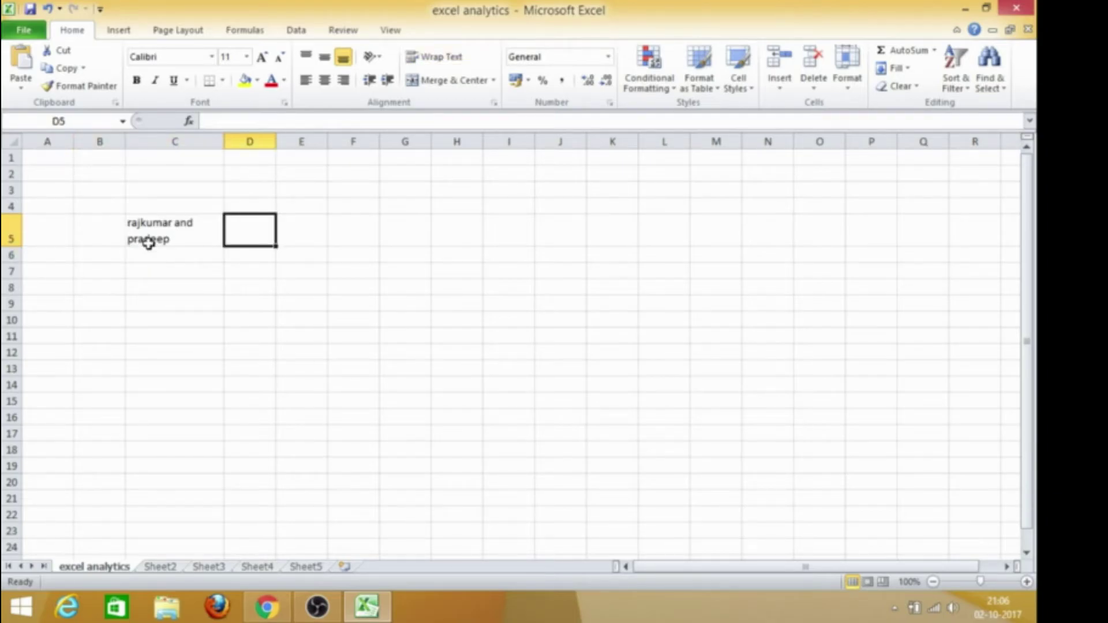
click(23, 30)
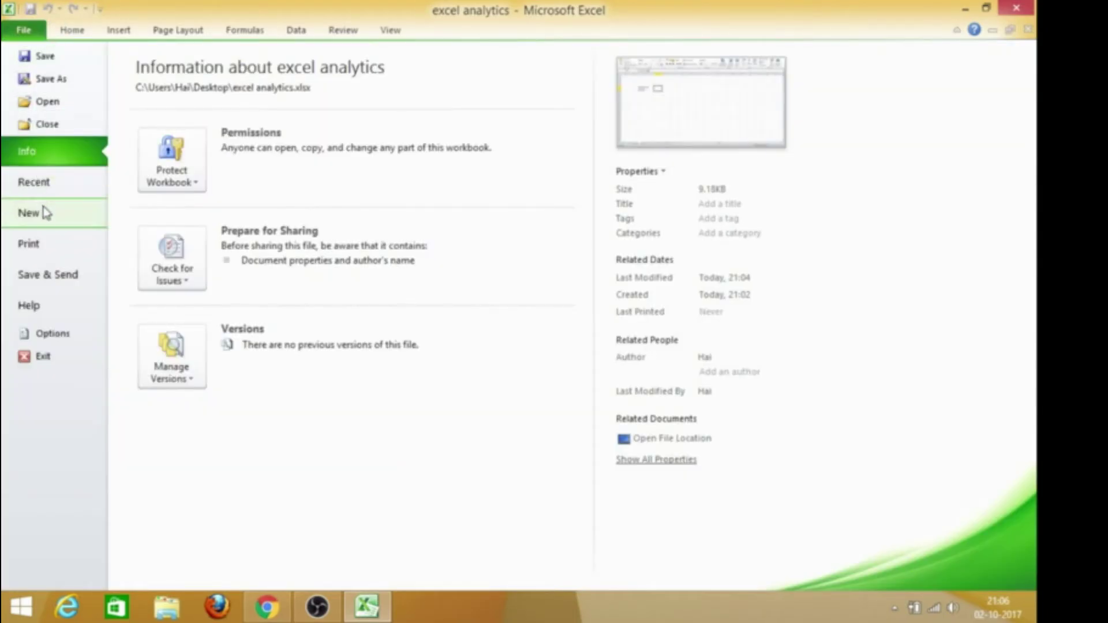
Change the after-Enter selection direction to Left in the Advanced options.
click(58, 334)
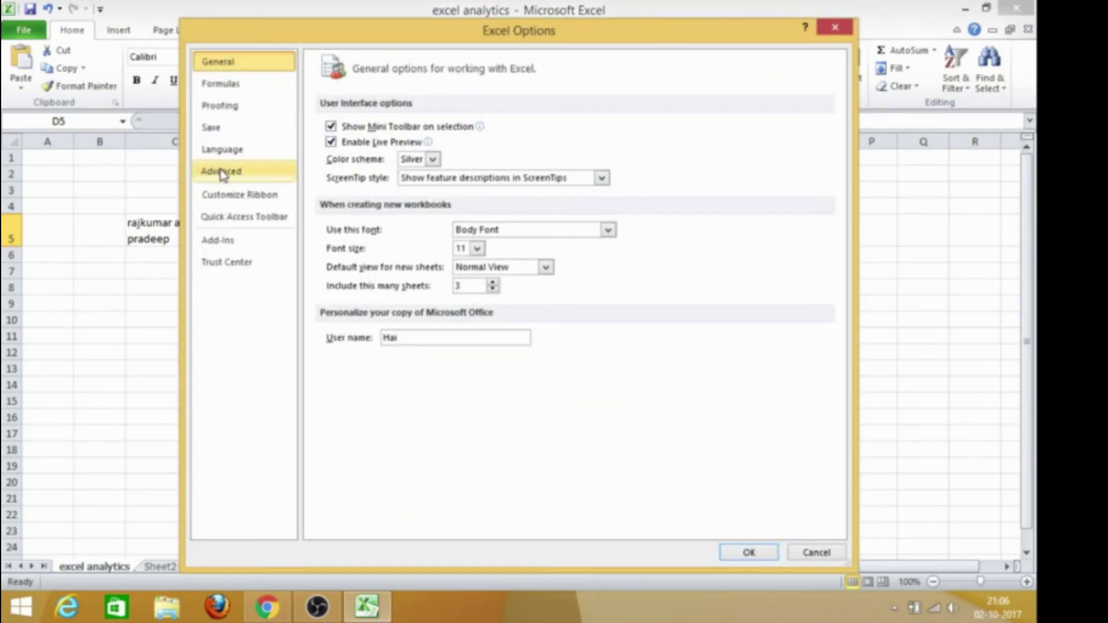
click(221, 172)
click(427, 144)
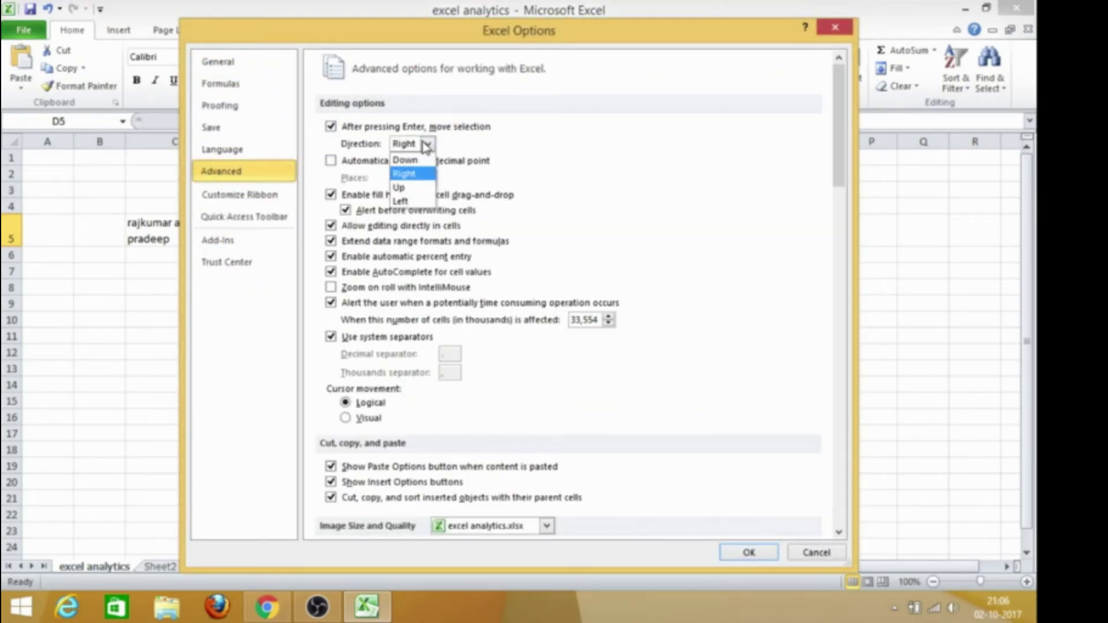
click(409, 203)
click(747, 552)
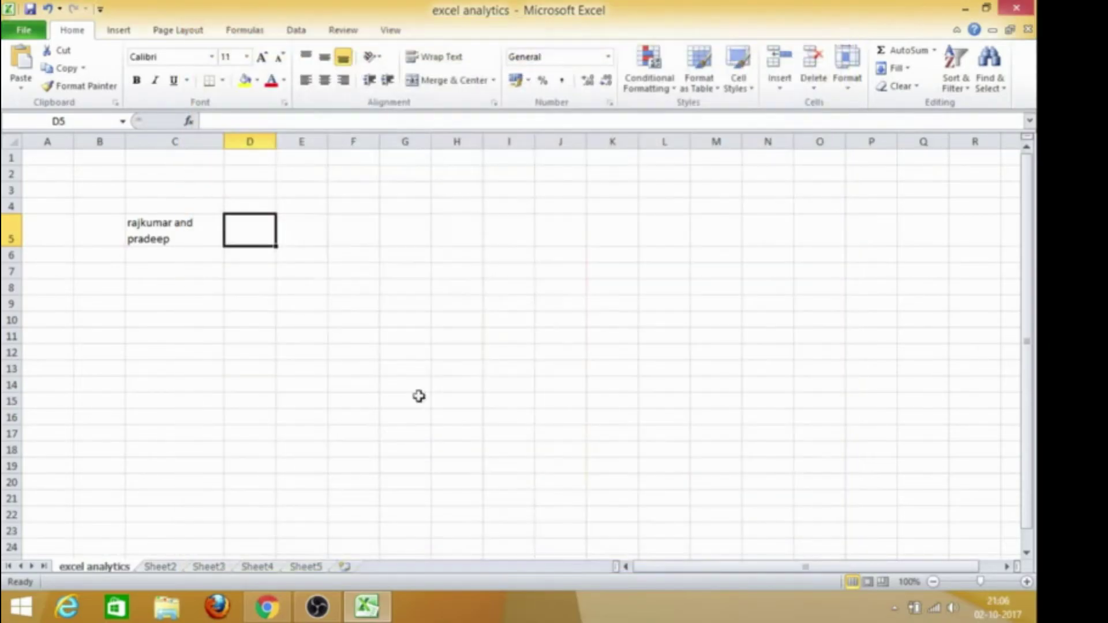
Confirm C5 with Enter to check the selection now moves left.
click(177, 222)
key(Return)
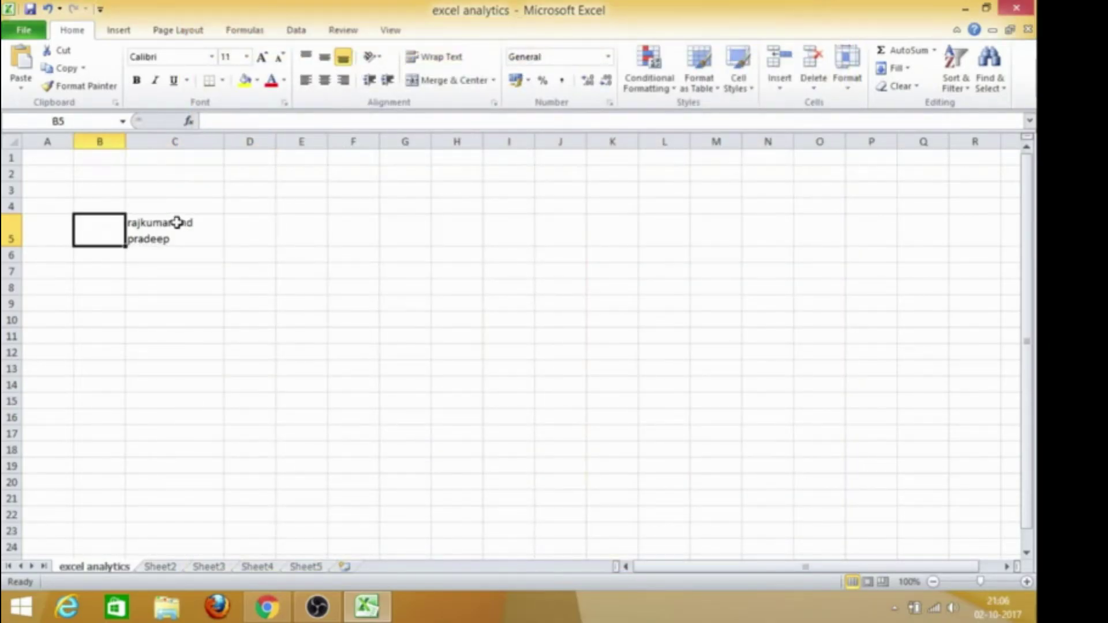
click(226, 288)
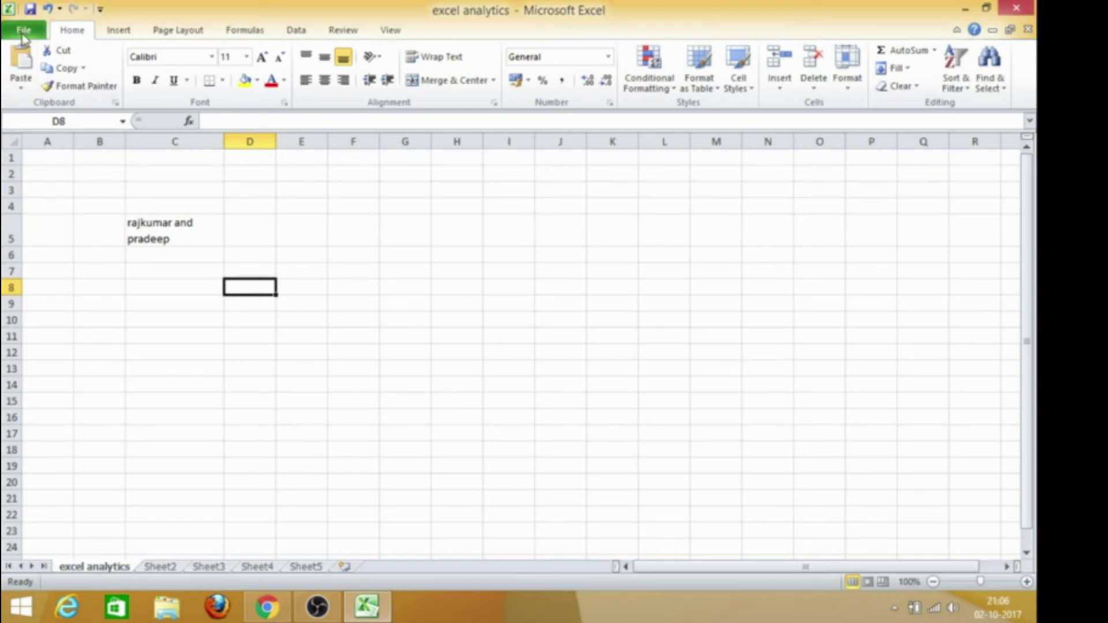
click(269, 303)
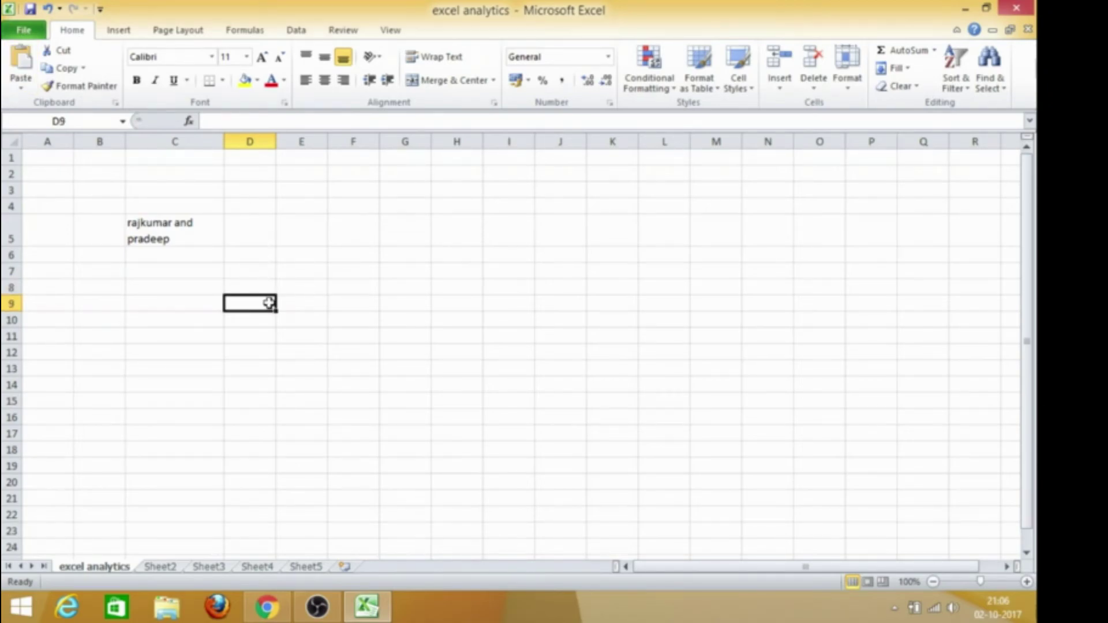